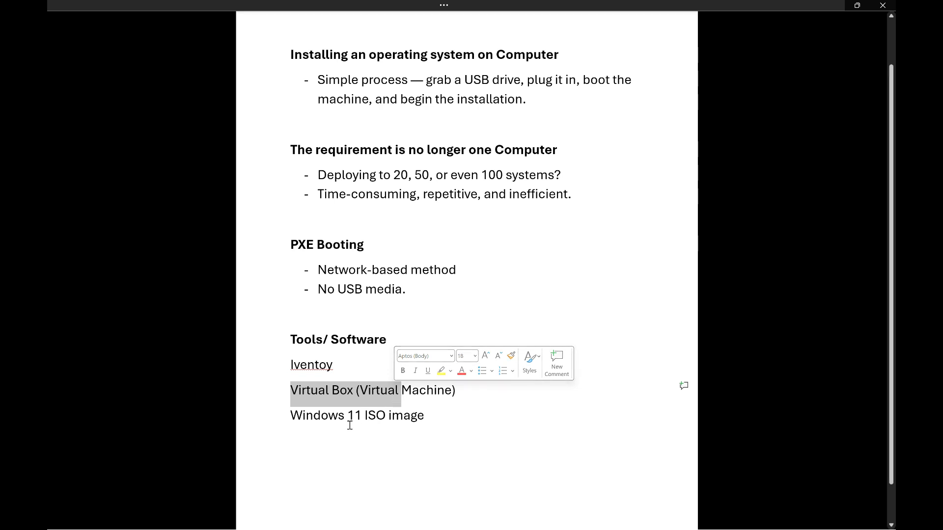
pyautogui.moveTo(294, 414); pyautogui.dragTo(407, 419)
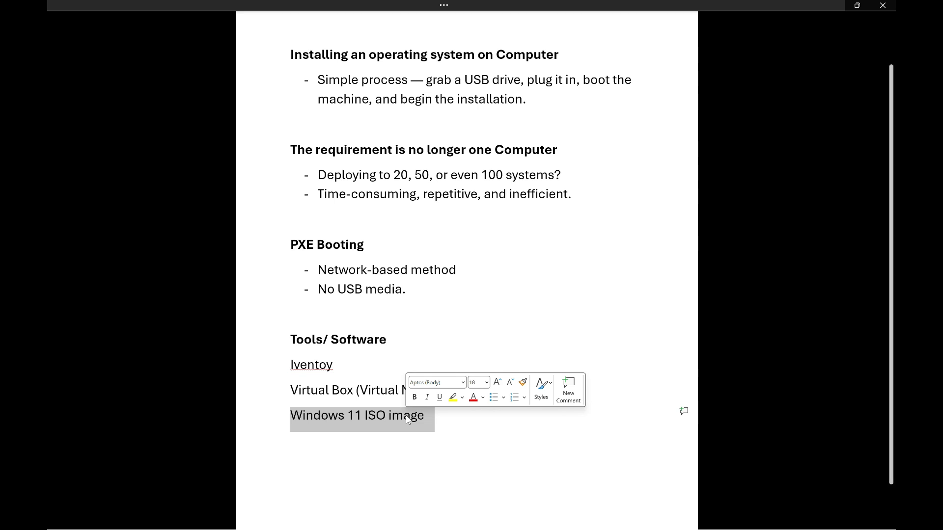
pyautogui.click(441, 22)
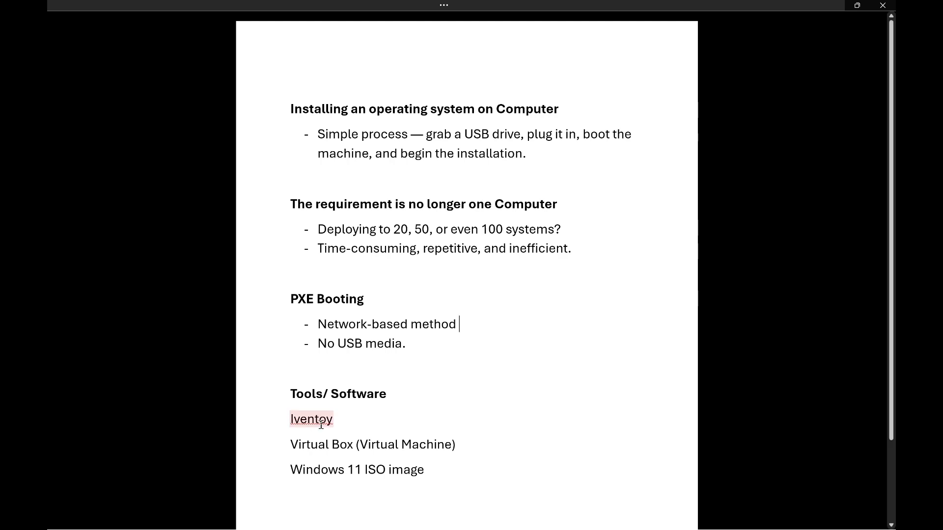
# Switch to Chrome and search the web for "iventoy download".
pyautogui.hotkey('alt', 'Tab')
pyautogui.hotkey('alt', 'Tab')
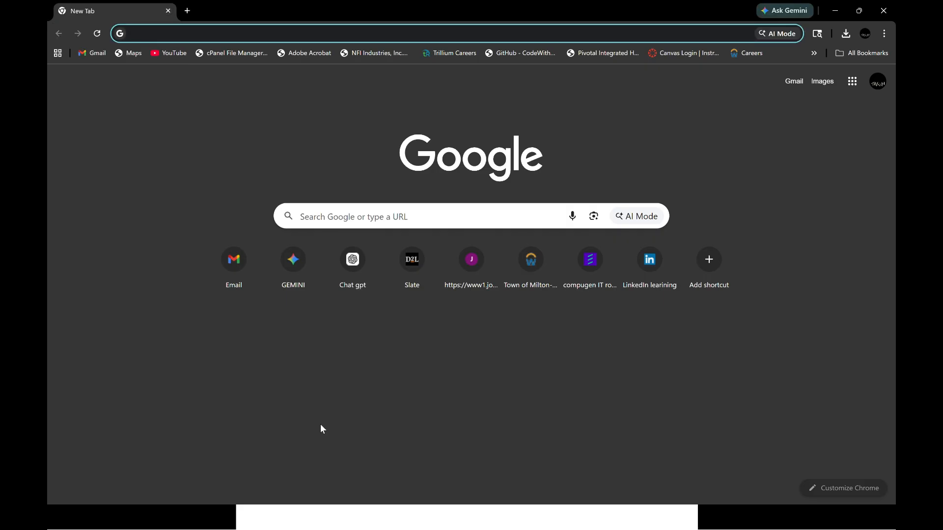
pyautogui.write('iventoy dow')
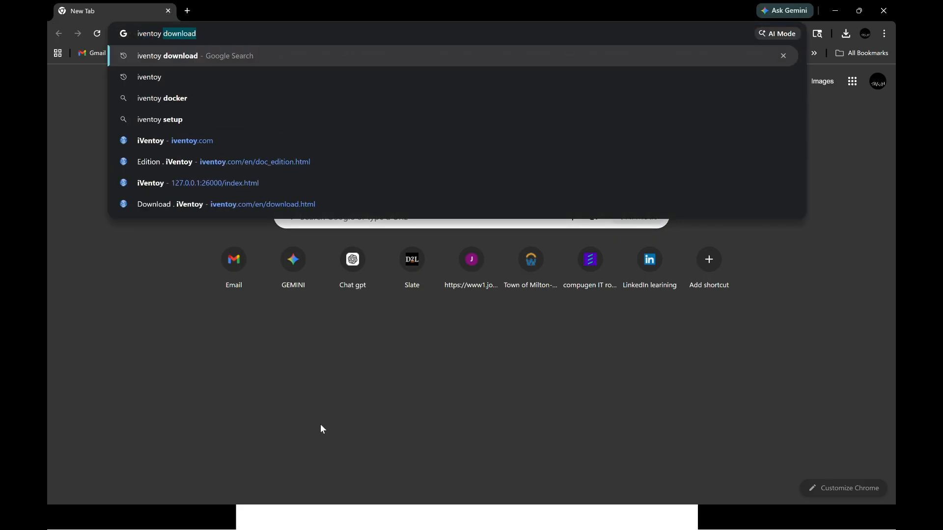
pyautogui.write('nload')
pyautogui.press('Return')
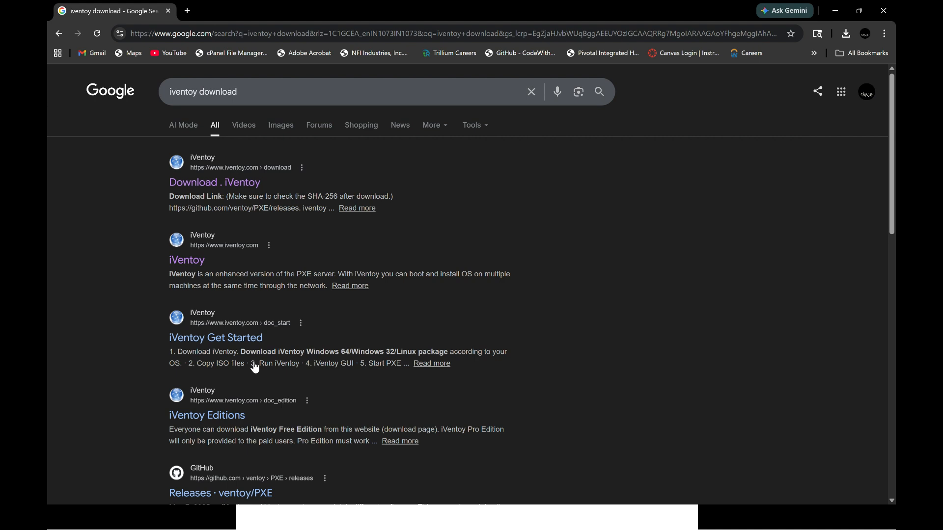
# Open iVentoy's official download page, follow its GitHub releases link and locate the 1.0.26 win64 package among the assets.
pyautogui.click(214, 184)
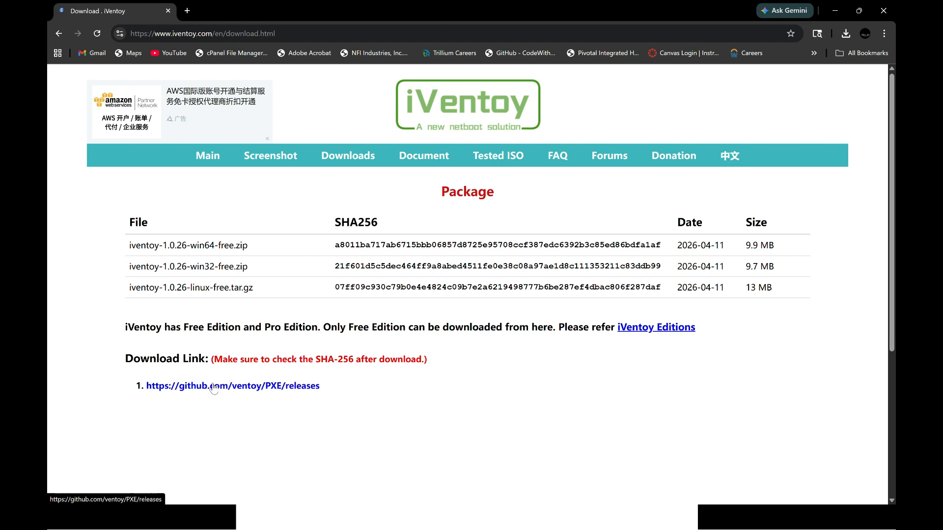
pyautogui.click(213, 386)
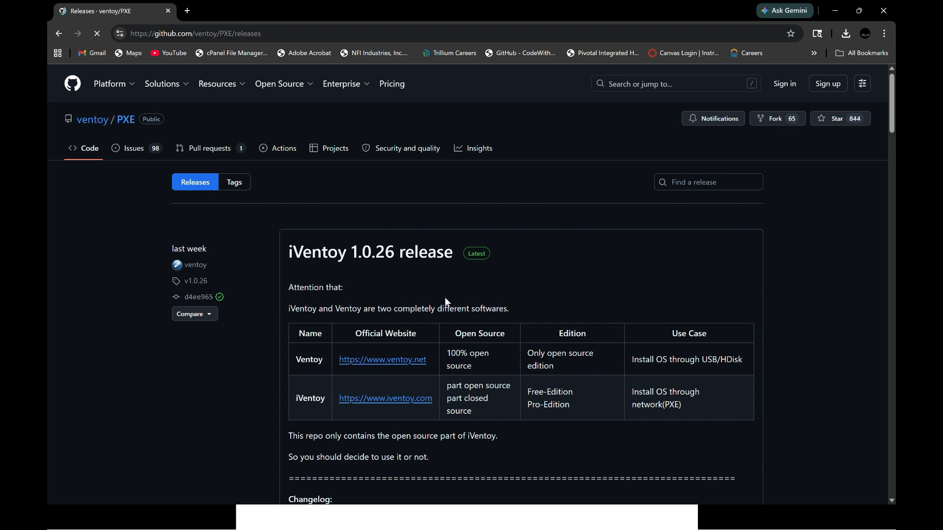
pyautogui.scroll(-8, 445, 300)
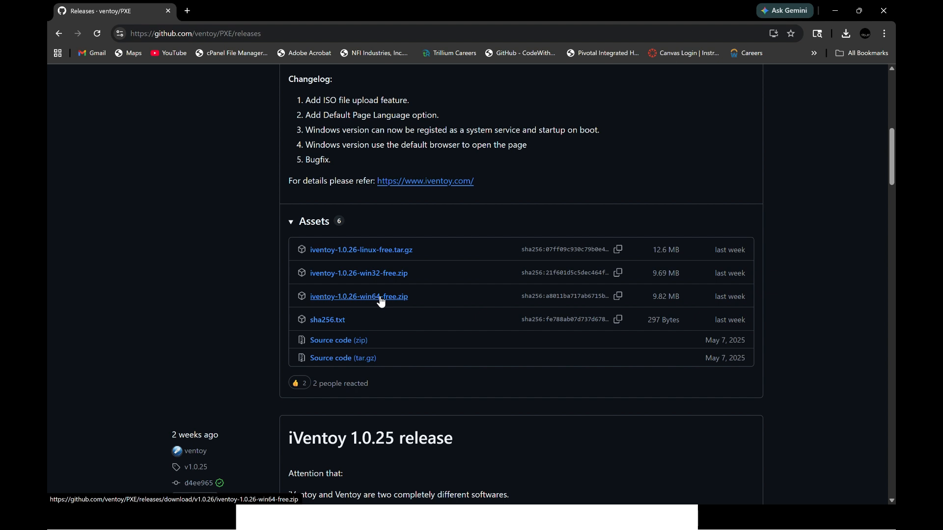
# Switch to File Explorer, extract iventoy-1.0.26-win64-free.zip in the Iventoy folder and open the extracted iventoy-1.0.26 folder.
pyautogui.hotkey('alt', 'Tab')
pyautogui.hotkey('alt', 'Tab')
pyautogui.hotkey('alt', 'Tab')
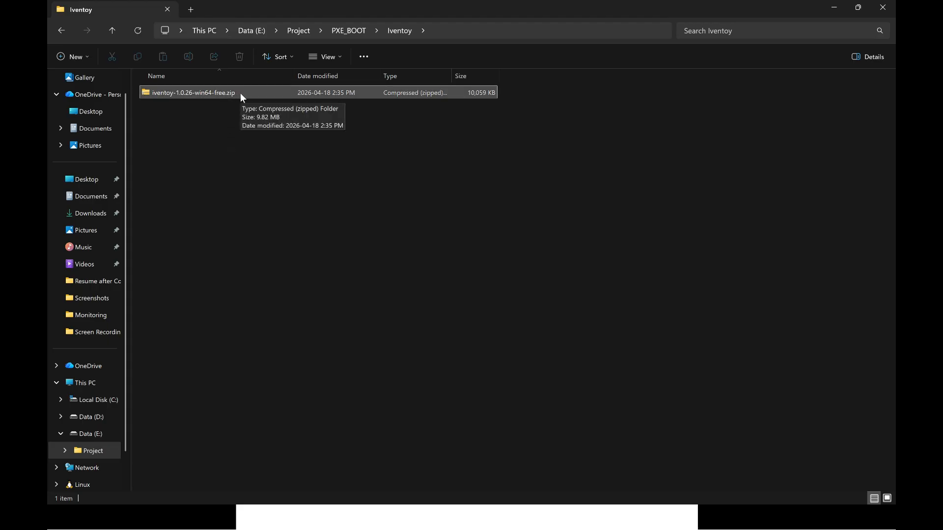
pyautogui.rightClick(241, 96)
pyautogui.click(220, 95)
pyautogui.rightClick(220, 96)
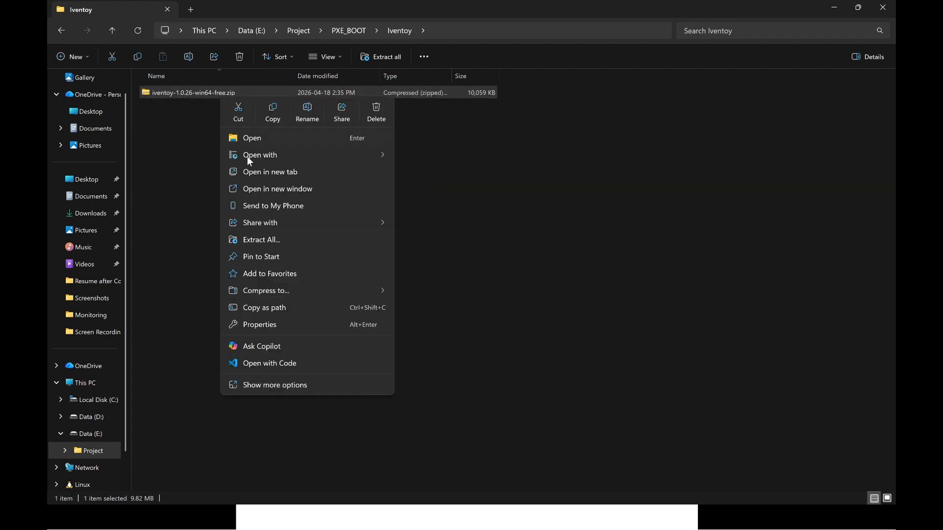
pyautogui.click(296, 239)
pyautogui.click(551, 368)
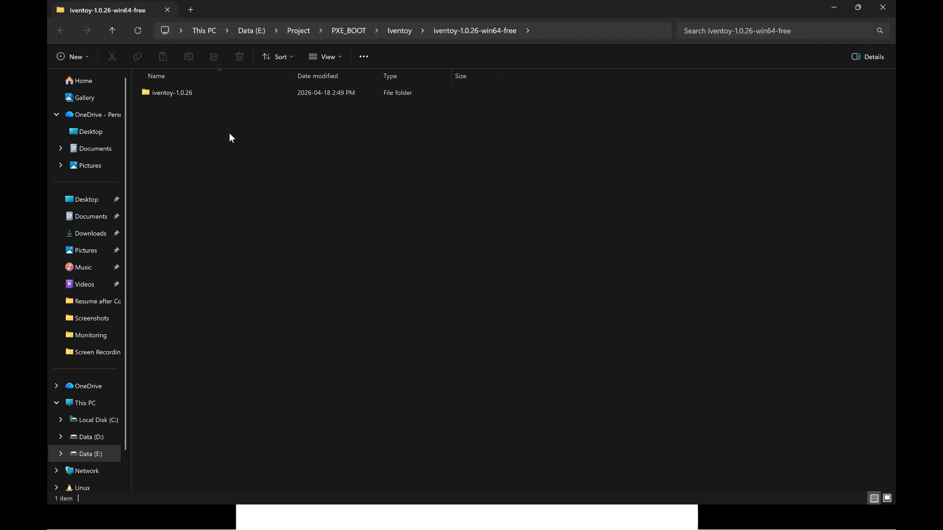
pyautogui.doubleClick(218, 93)
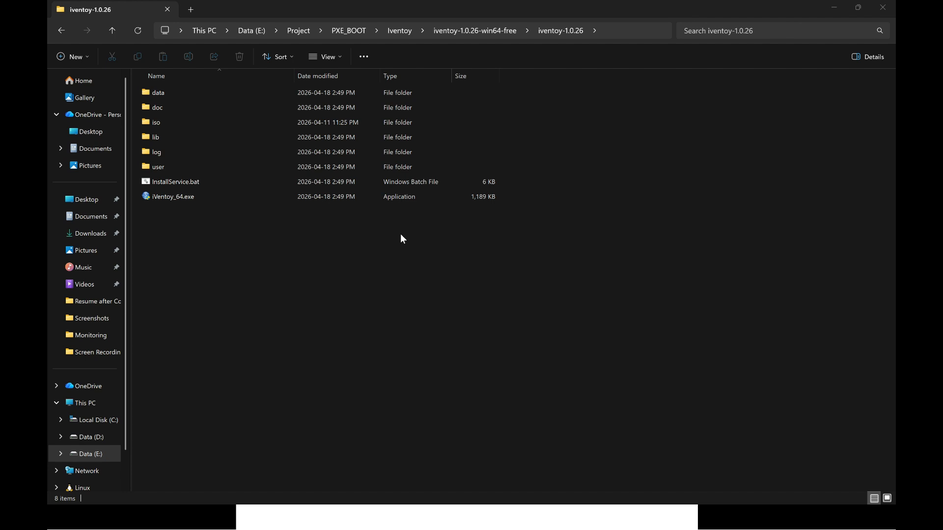
# Switch back to Chrome, search for "oracle virtual box download" in a new tab and open the official VirtualBox downloads page.
pyautogui.hotkey('alt', 'Tab')
pyautogui.hotkey('alt', 'Tab')
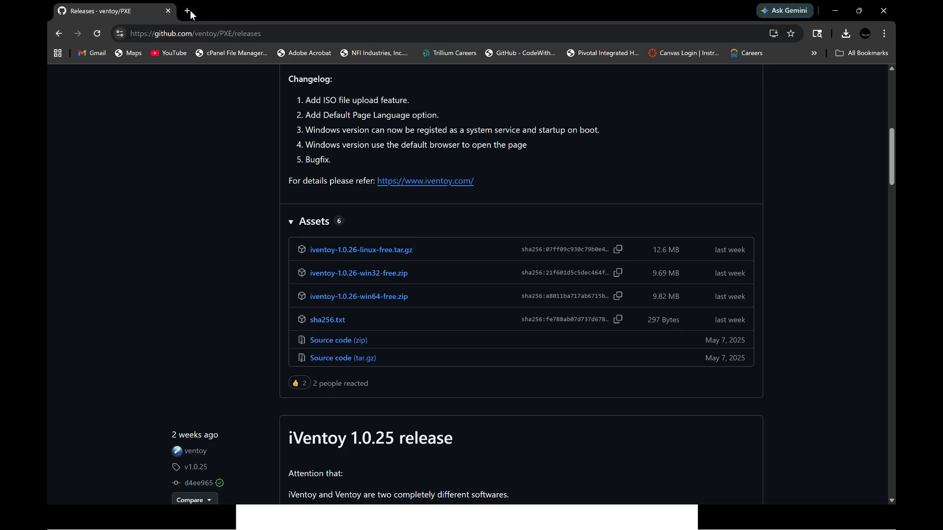
pyautogui.click(188, 10)
pyautogui.write('oracle virtual box download')
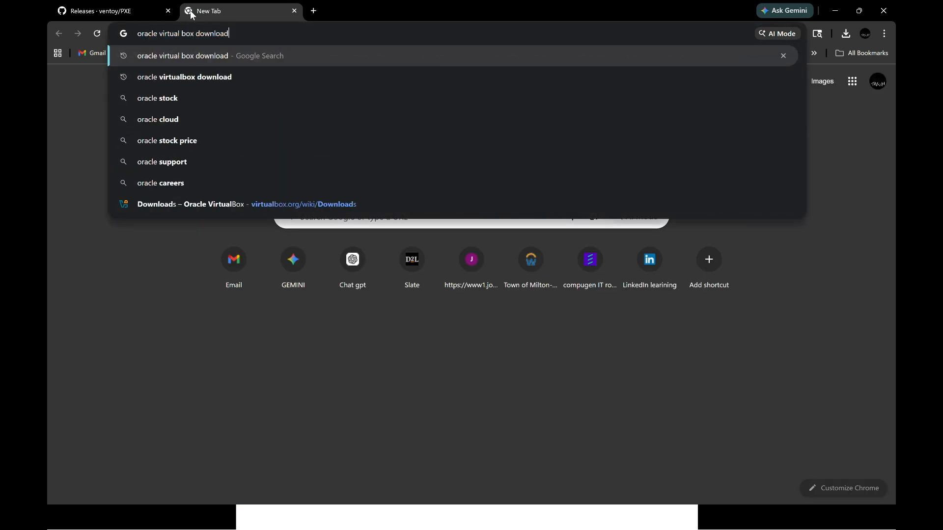
pyautogui.press('Return')
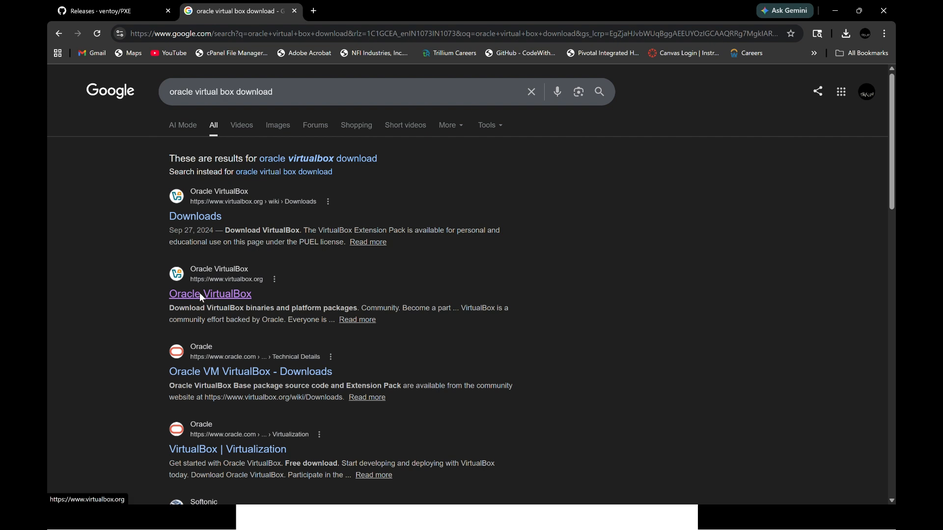
pyautogui.click(201, 298)
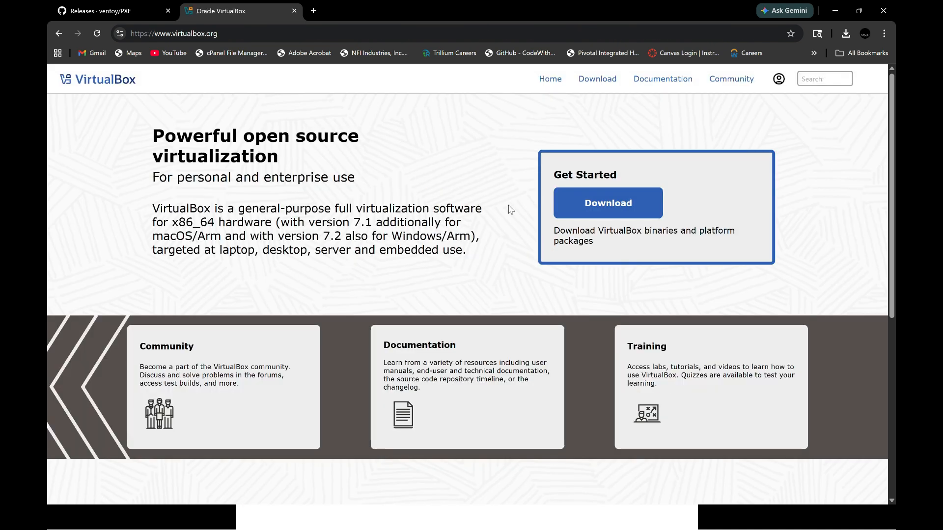
pyautogui.click(618, 205)
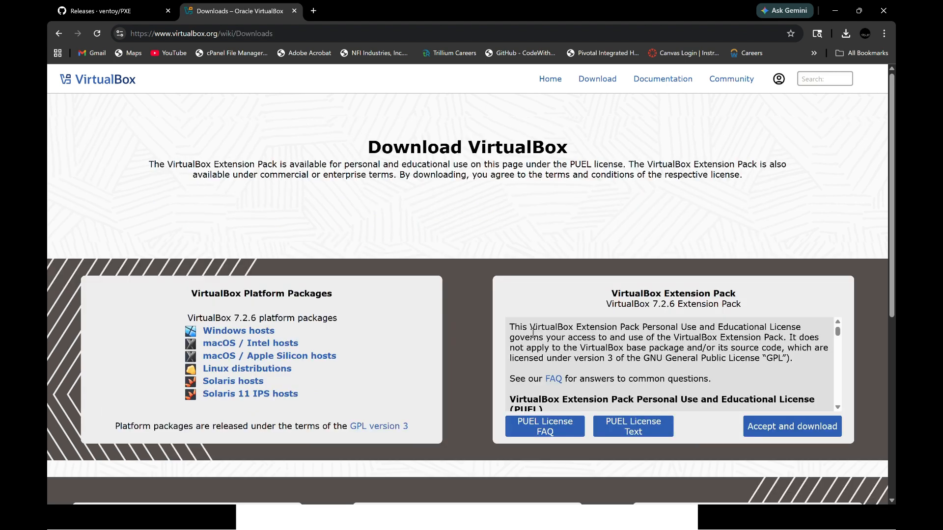
# Start downloading the VirtualBox 7.2.6 package for Windows hosts and choose the PXE_BOOT folder inside Project on Data (E:) as the save location.
pyautogui.click(230, 335)
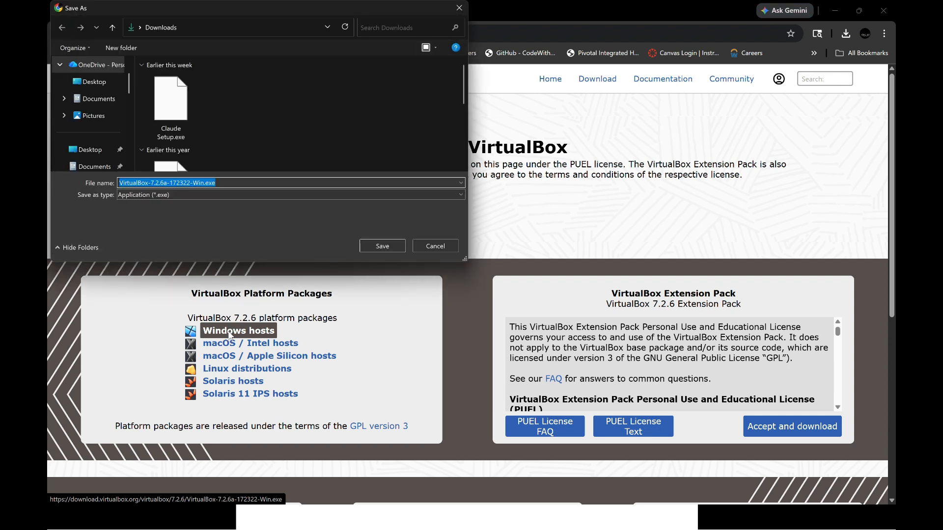
pyautogui.scroll(-5, 95, 108)
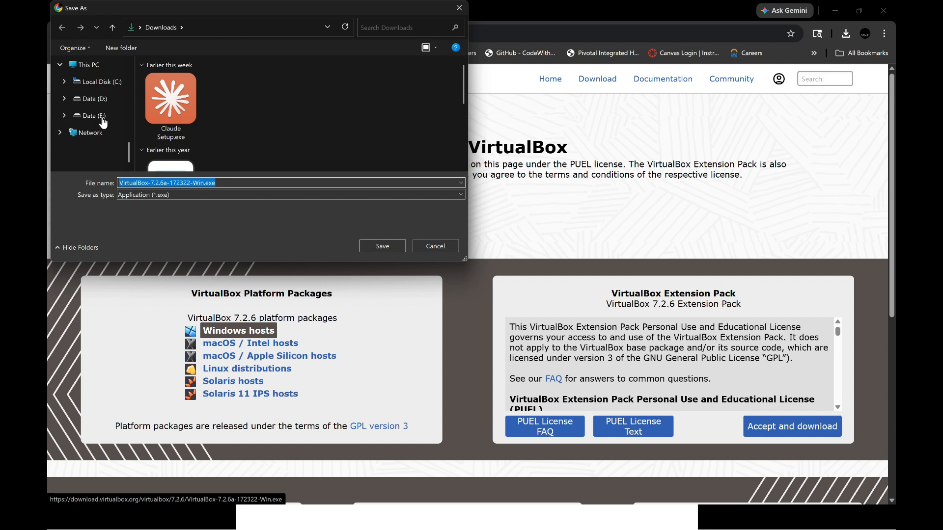
pyautogui.click(91, 119)
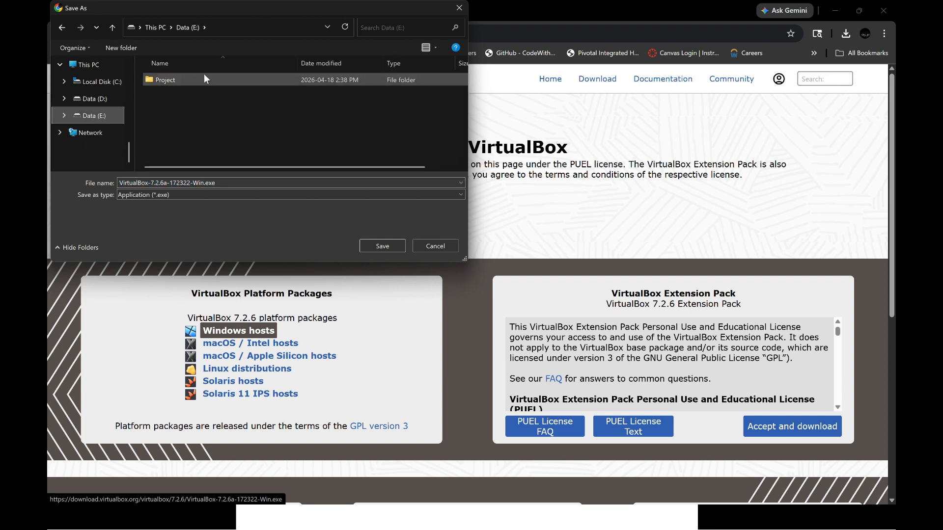
pyautogui.doubleClick(220, 81)
pyautogui.doubleClick(220, 81)
# Create a folder named Virtual box inside PXE_BOOT and save the VirtualBox installer in it.
pyautogui.rightClick(215, 96)
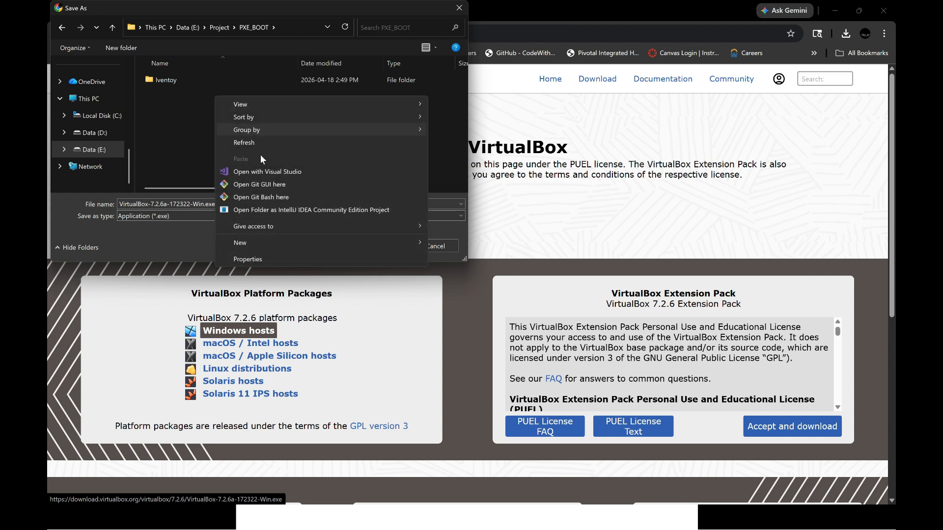
pyautogui.moveTo(338, 244)
pyautogui.click(437, 245)
pyautogui.write('Virtual box')
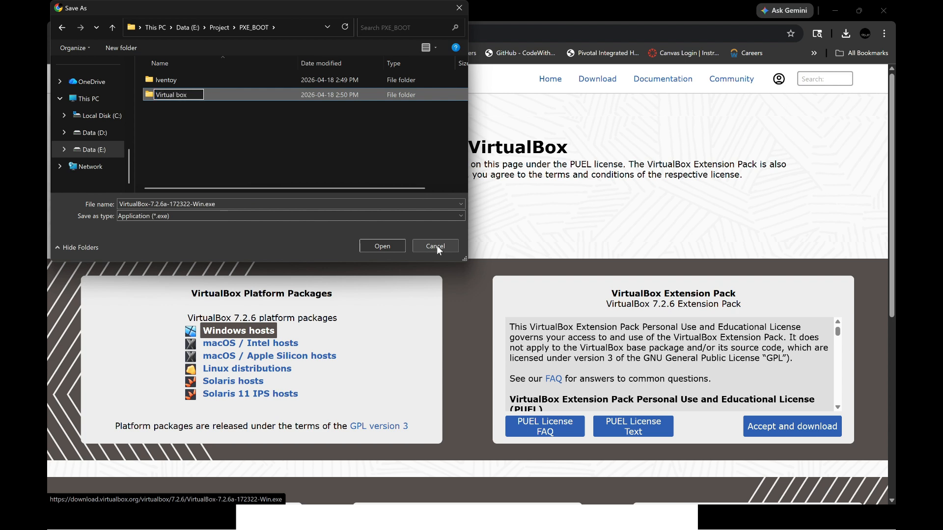
pyautogui.press('Return')
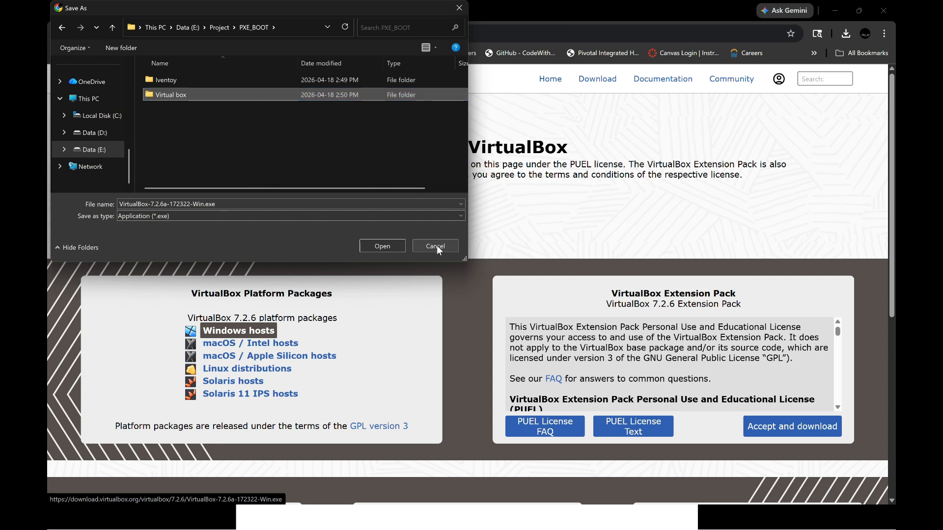
pyautogui.click(388, 246)
pyautogui.click(383, 247)
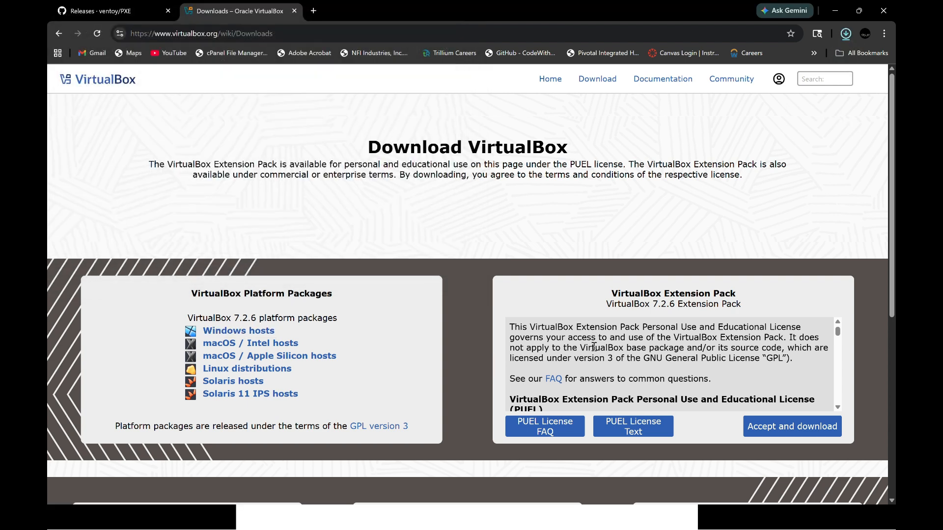
# Accept the license for the VirtualBox 7.2.6 Extension Pack and save its download in the Virtual box folder under PXE_BOOT.
pyautogui.doubleClick(644, 294)
pyautogui.moveTo(715, 292); pyautogui.dragTo(737, 292)
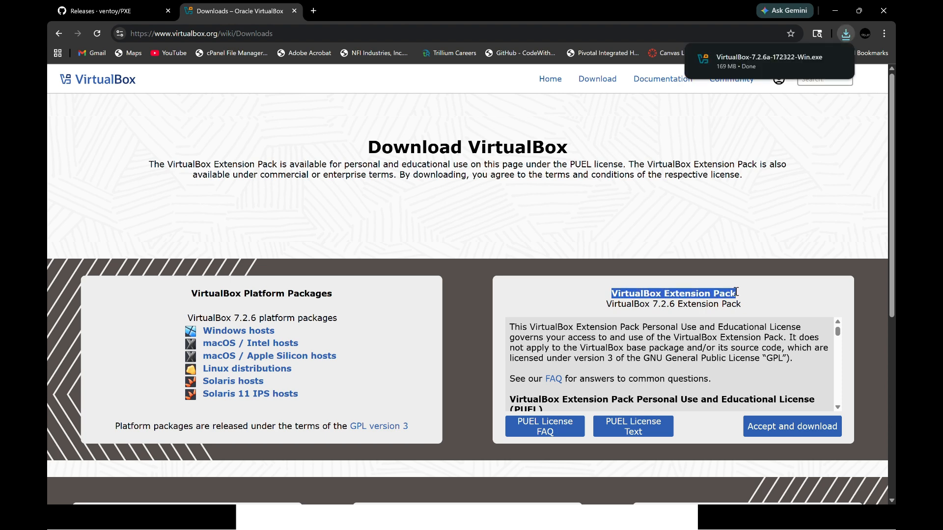
pyautogui.scroll(-6, 748, 343)
pyautogui.click(781, 429)
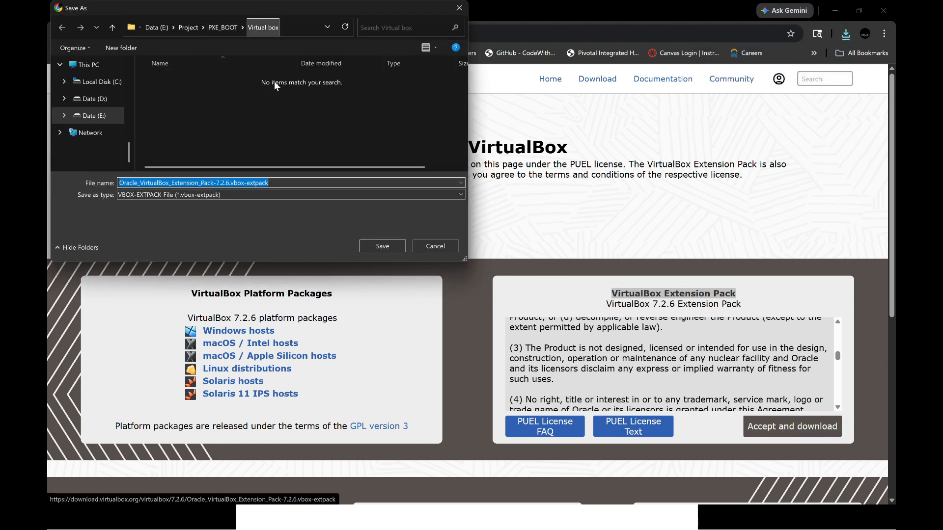
pyautogui.click(229, 28)
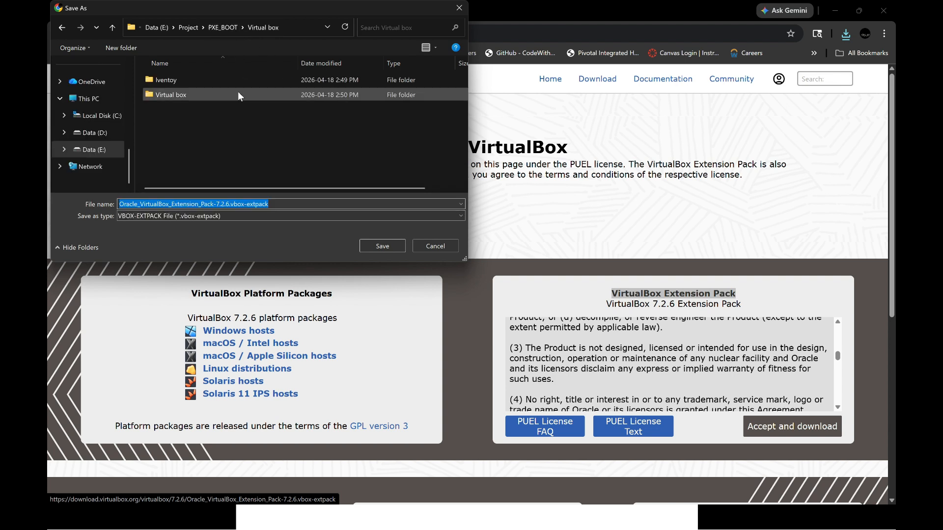
pyautogui.doubleClick(223, 91)
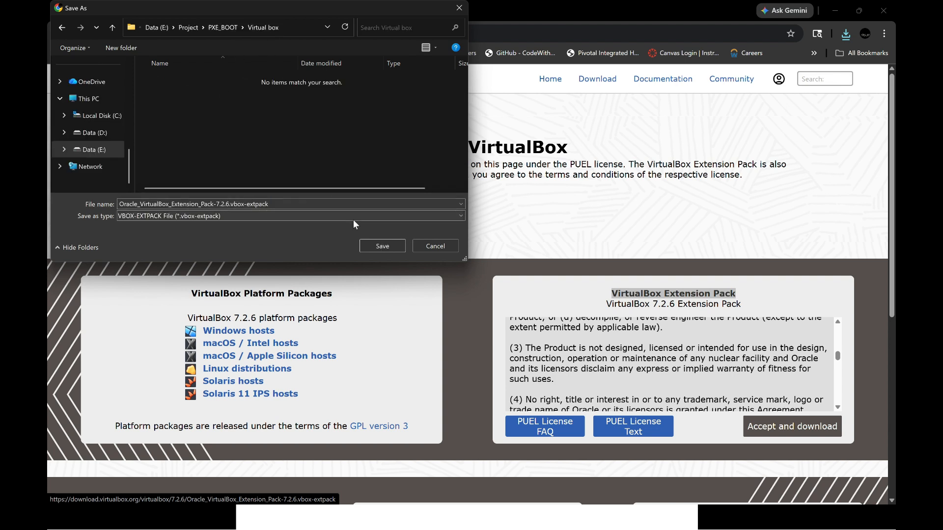
pyautogui.click(382, 246)
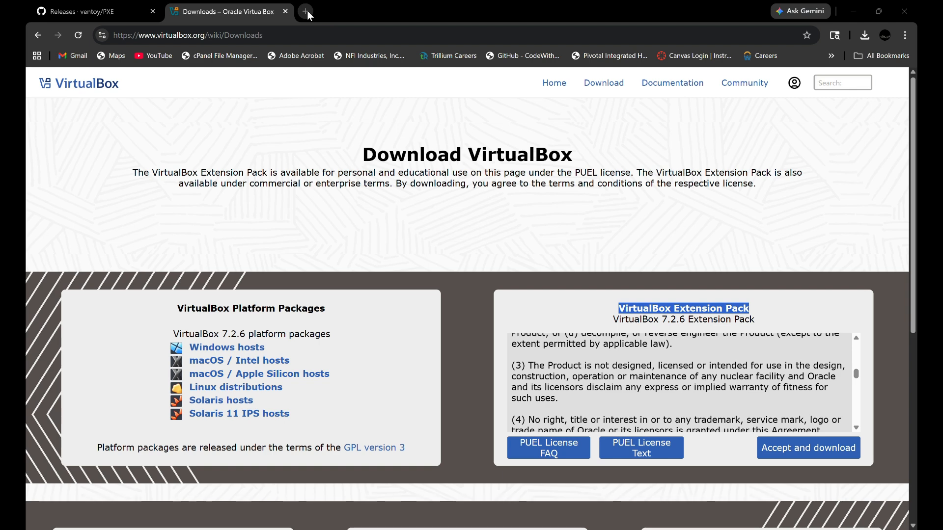
# Search for "windows 11 download" in a new tab and open Microsoft's Download Windows 11 page at the x64 disk image (ISO) section.
pyautogui.click(314, 10)
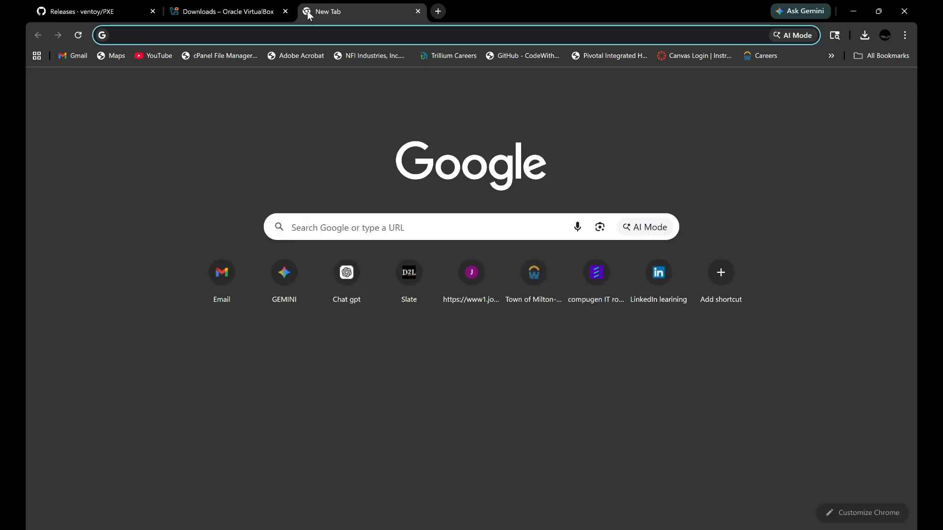
pyautogui.write('windows 11 download')
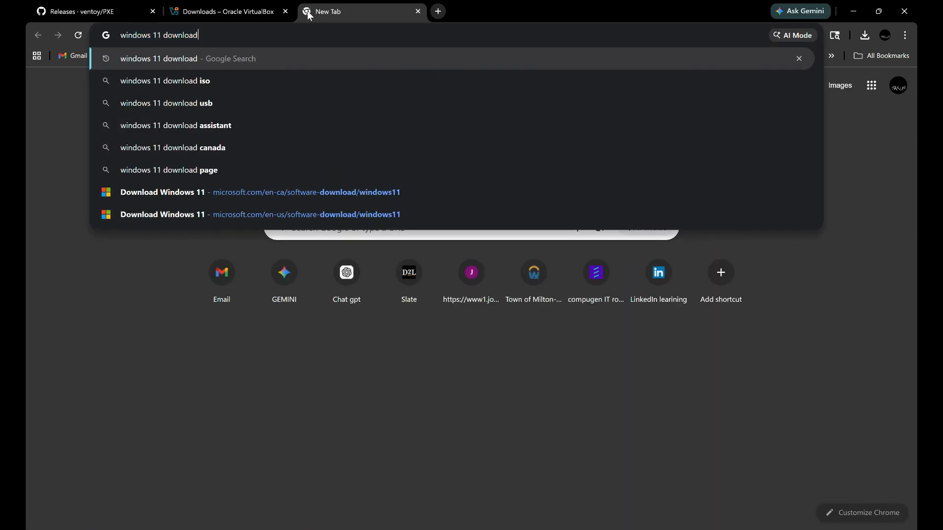
pyautogui.press('Return')
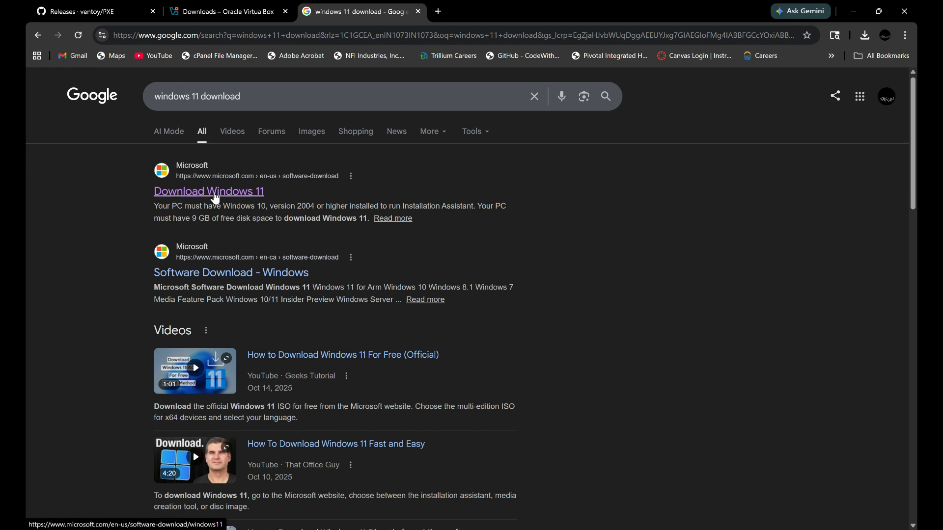
pyautogui.click(215, 193)
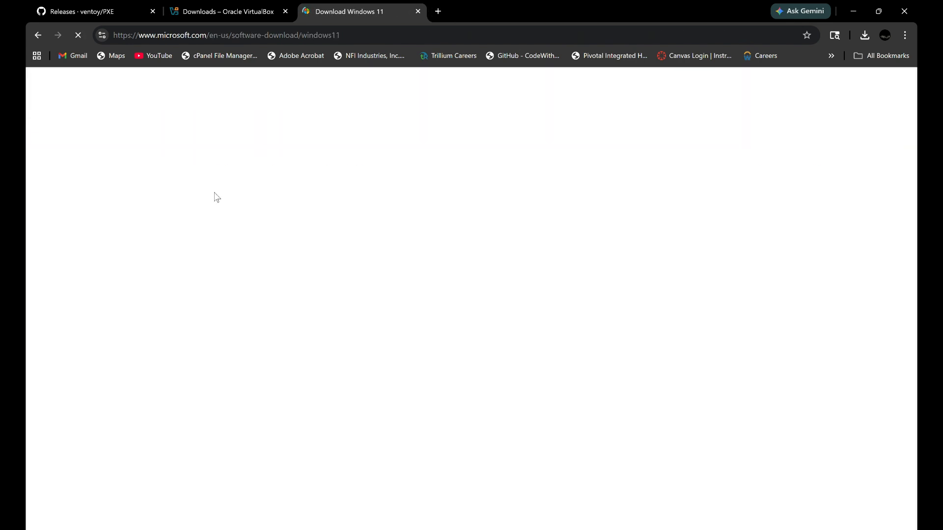
pyautogui.scroll(-3, 269, 282)
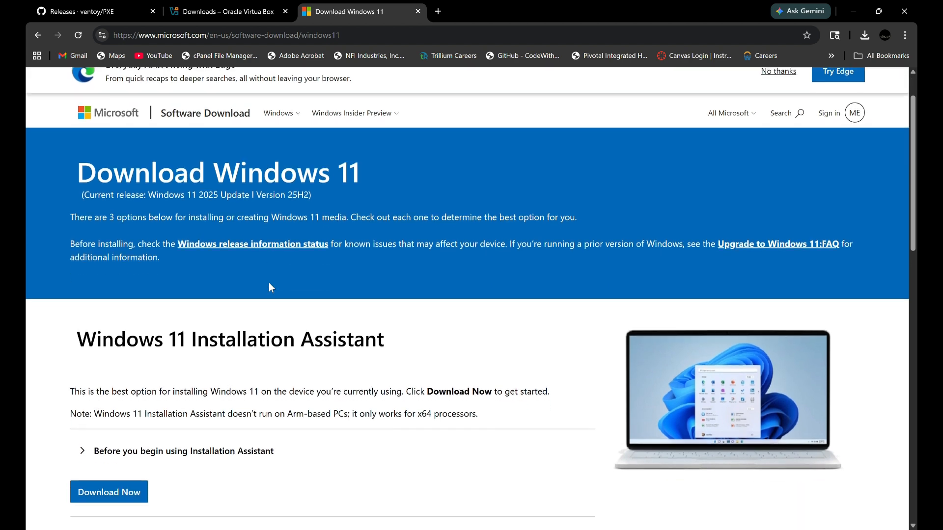
pyautogui.scroll(-8, 272, 287)
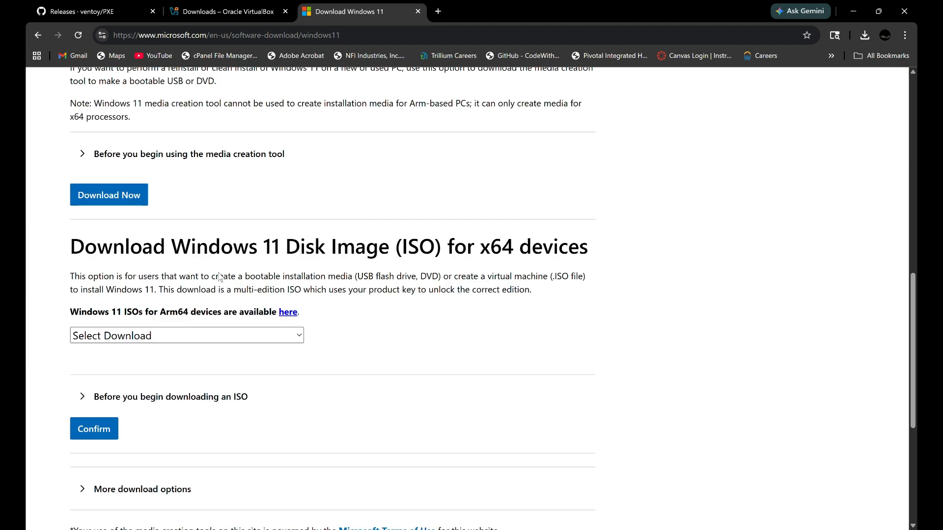
# Select Windows 11 (multi-edition ISO for x64 devices) as the disk image download and confirm it.
pyautogui.moveTo(71, 244); pyautogui.dragTo(434, 249)
pyautogui.moveTo(506, 250); pyautogui.dragTo(547, 251)
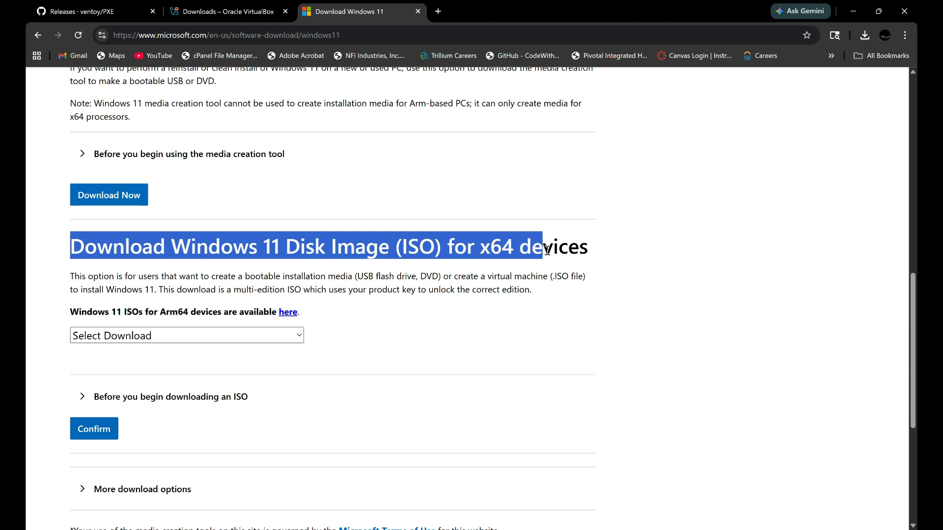
pyautogui.click(253, 339)
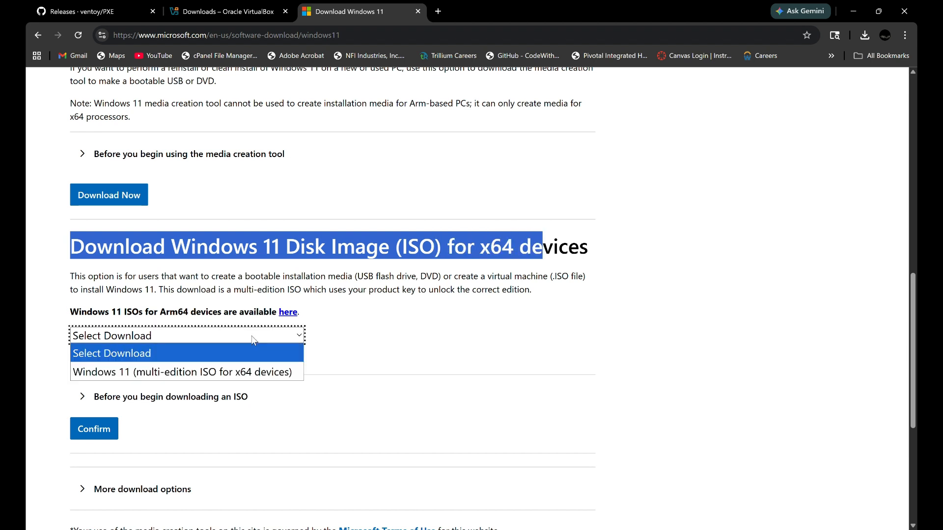
pyautogui.click(201, 374)
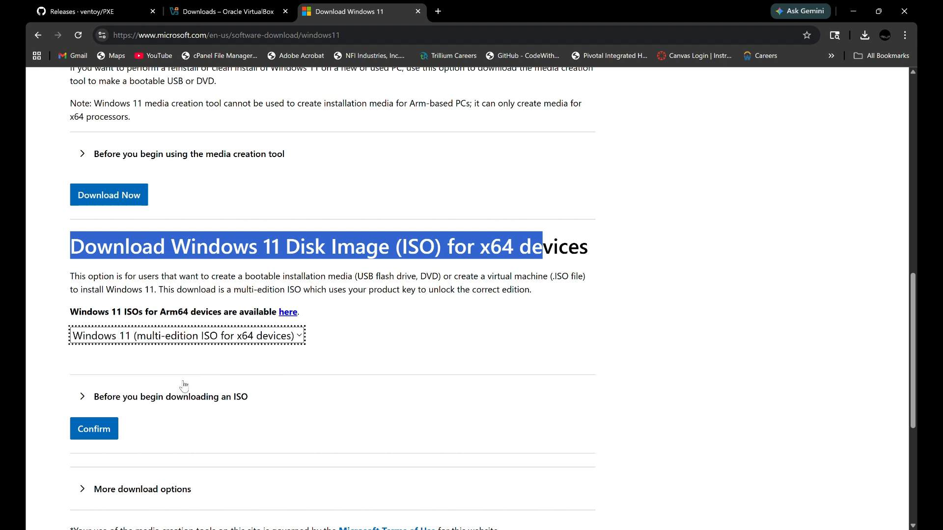
pyautogui.scroll(-2, 184, 386)
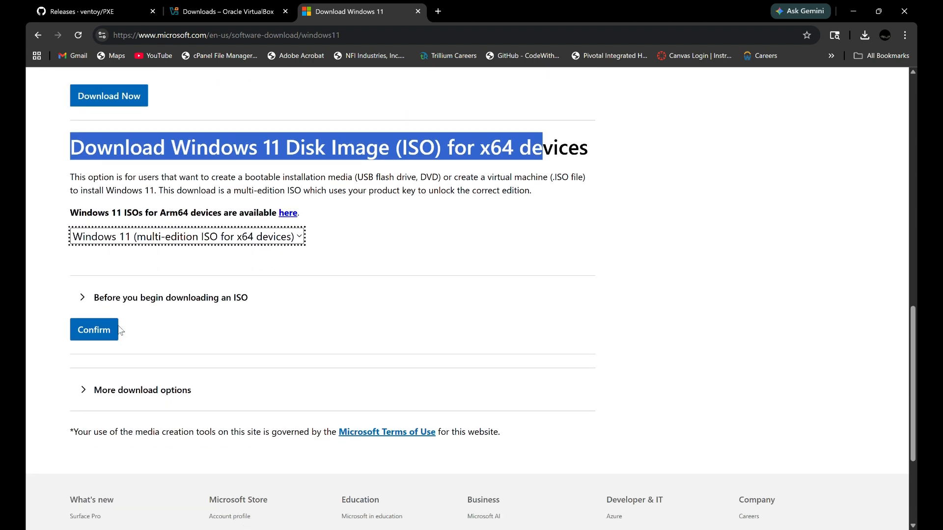
pyautogui.click(98, 332)
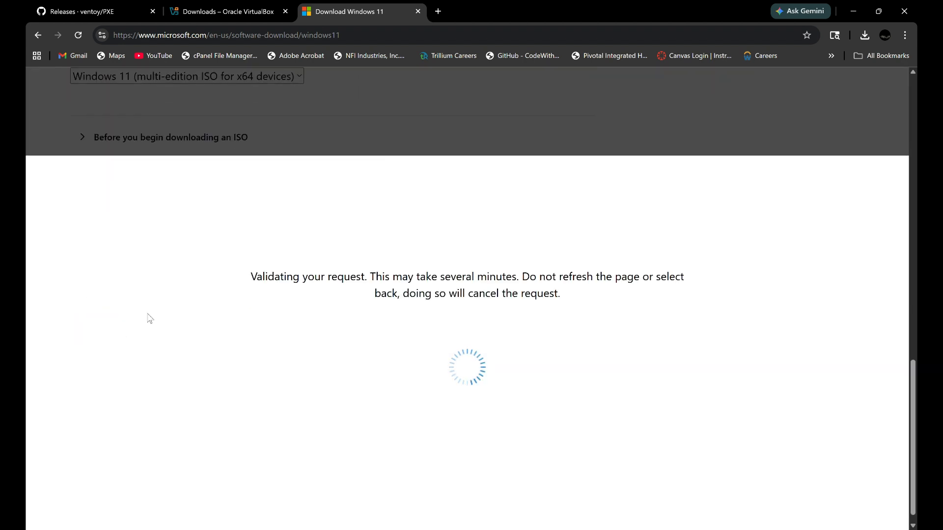
# Set the product language to English International and confirm it to get the Windows 11 download link.
pyautogui.click(171, 235)
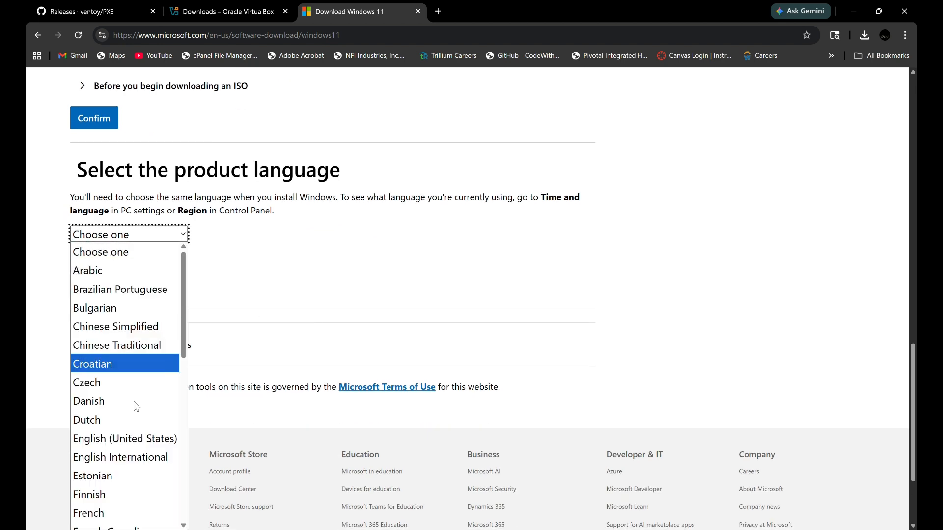
pyautogui.click(139, 458)
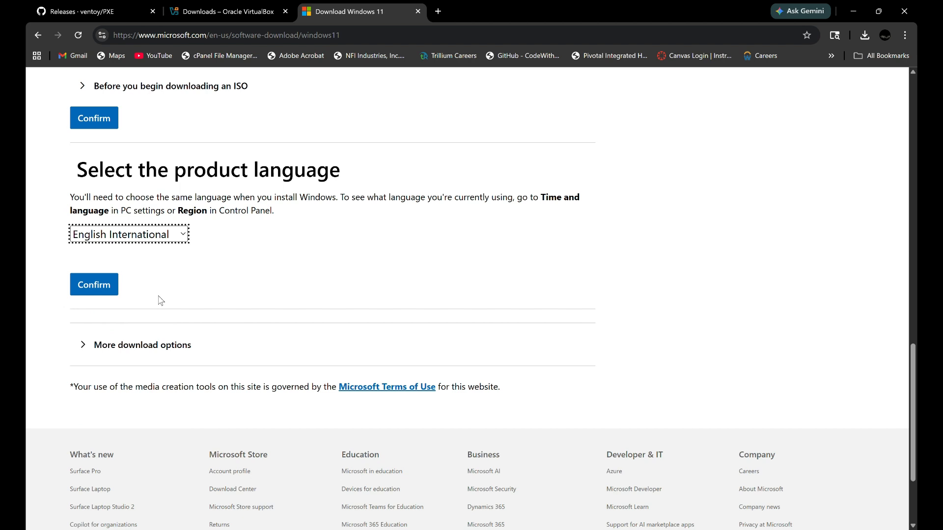
pyautogui.scroll(-1, 148, 294)
pyautogui.click(103, 220)
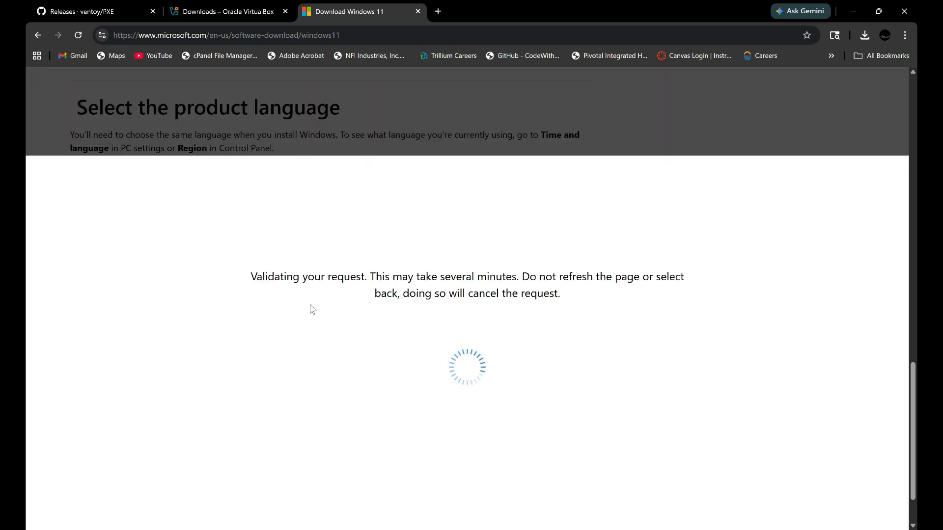
pyautogui.scroll(-2, 310, 305)
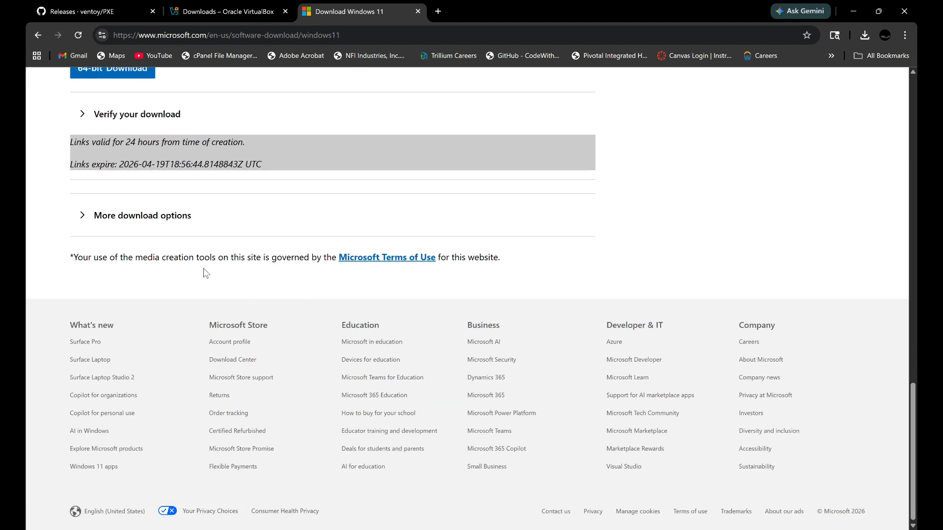
pyautogui.scroll(3, 183, 239)
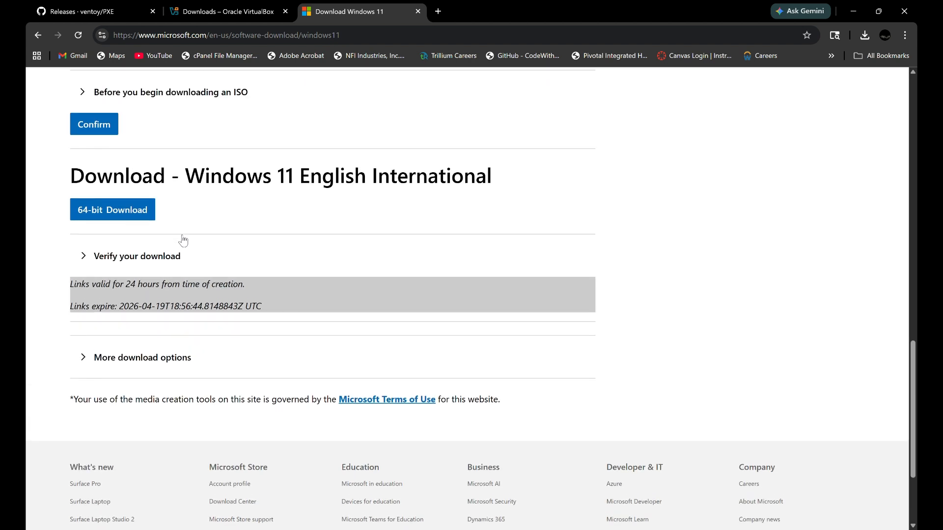
# Start the 64-bit Windows 11 download and save the ISO in a new folder named ISO image inside PXE_BOOT.
pyautogui.click(98, 217)
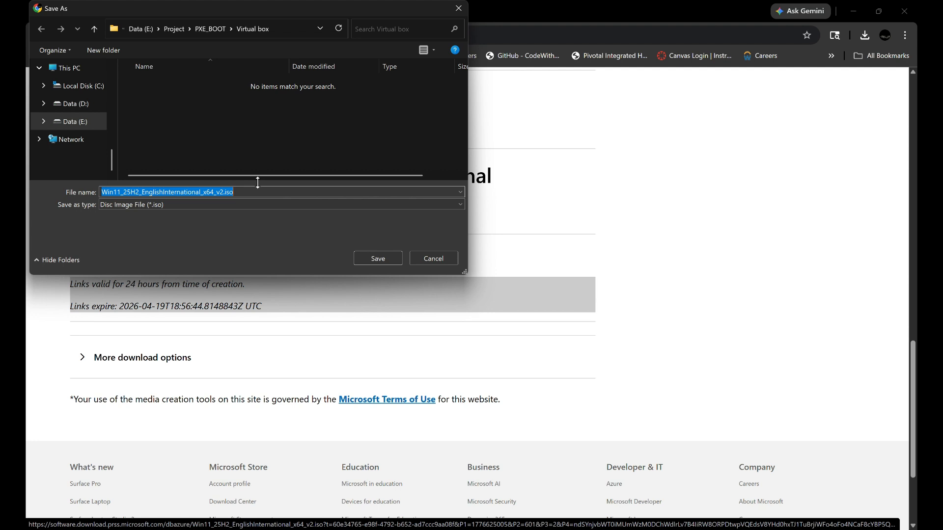
pyautogui.click(211, 30)
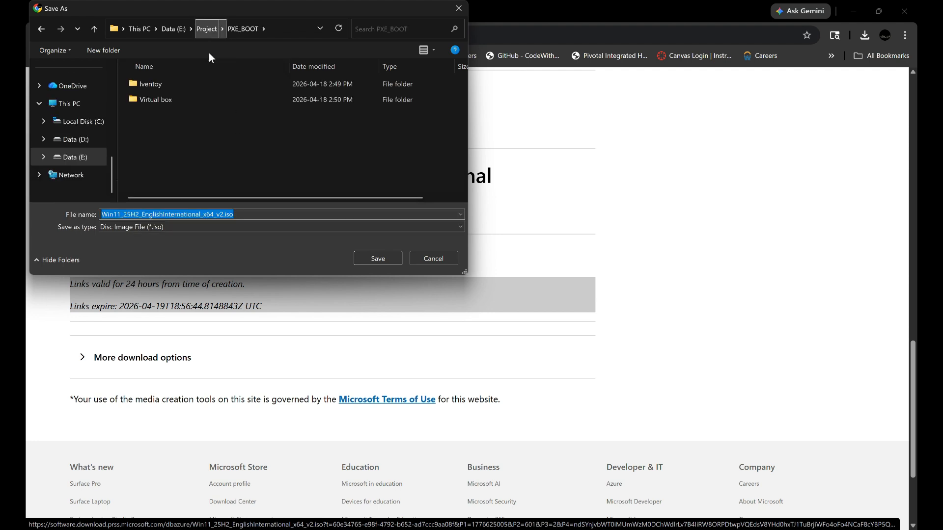
pyautogui.rightClick(159, 120)
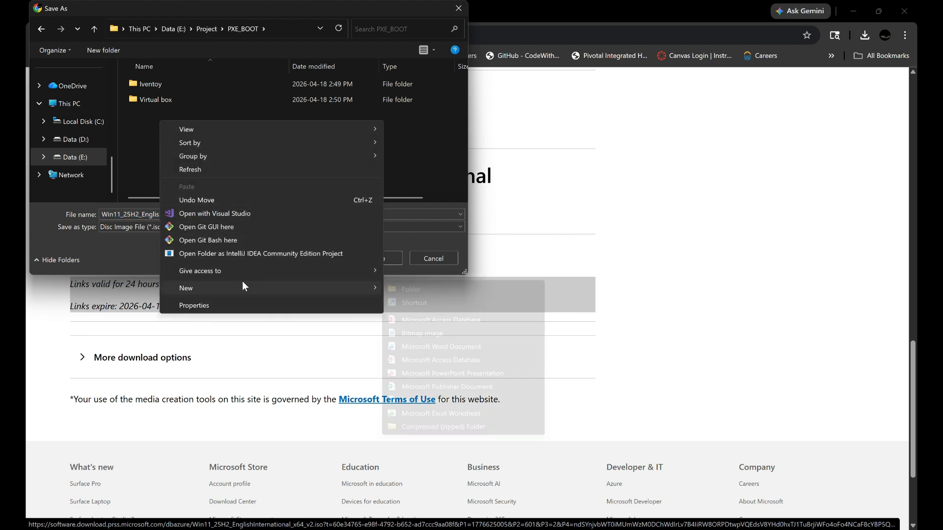
pyautogui.click(395, 290)
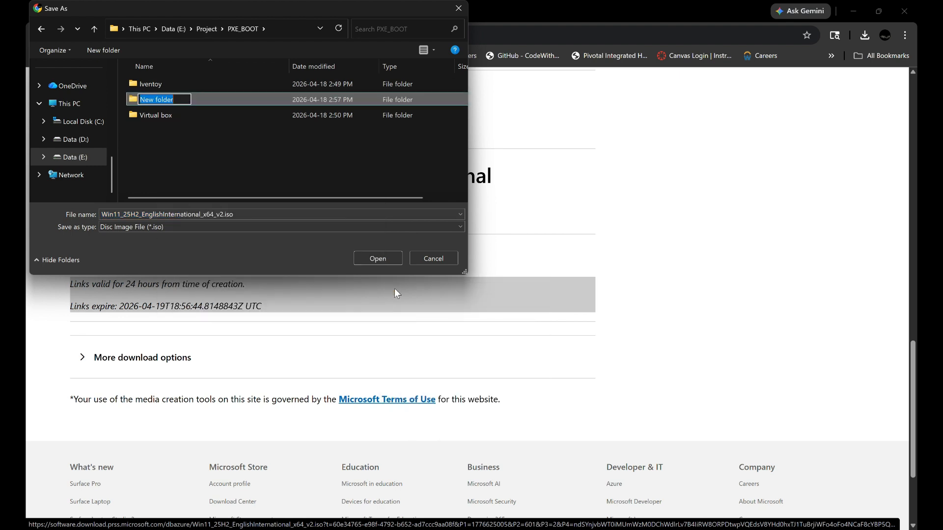
pyautogui.press('BackSpace')
pyautogui.write('ISO image')
pyautogui.press('Return')
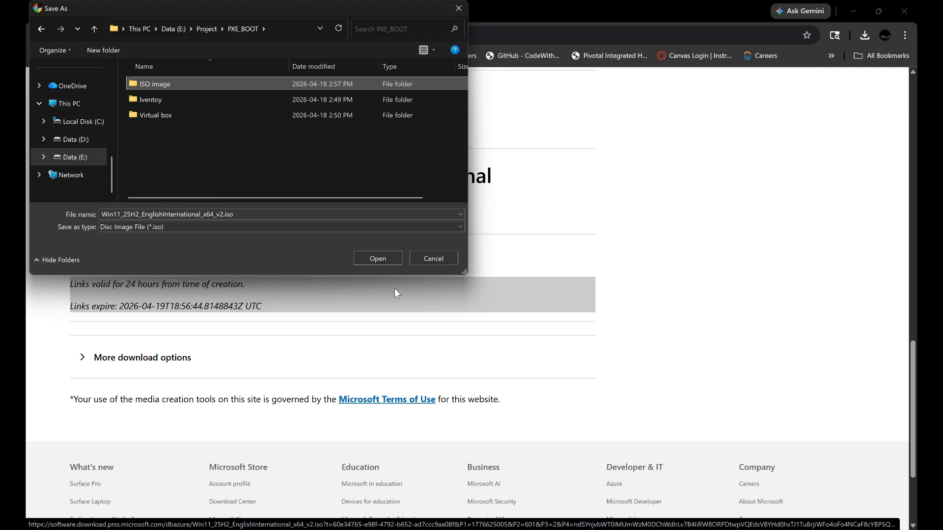
pyautogui.click(382, 261)
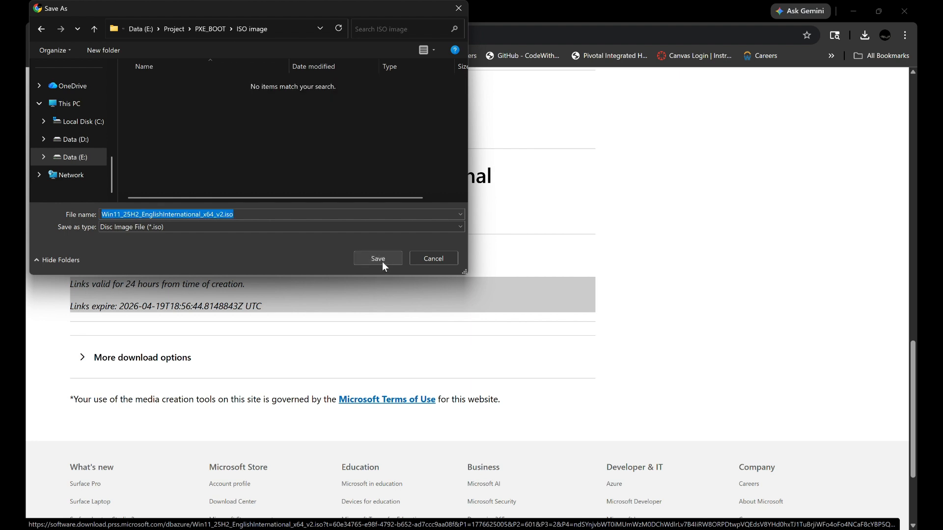
pyautogui.click(382, 261)
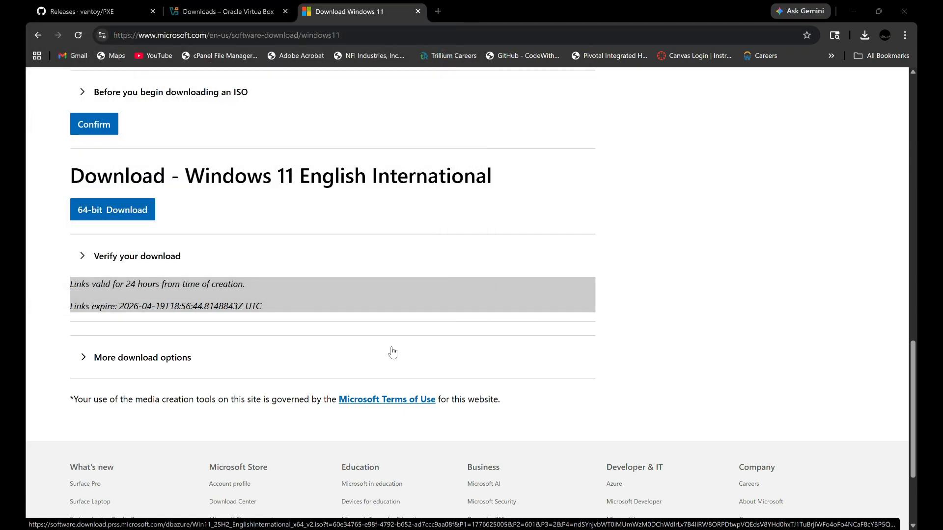
# Switch to File Explorer and open the ISO image folder in PXE_BOOT.
pyautogui.hotkey('alt', 'Tab')
pyautogui.hotkey('alt', 'Tab')
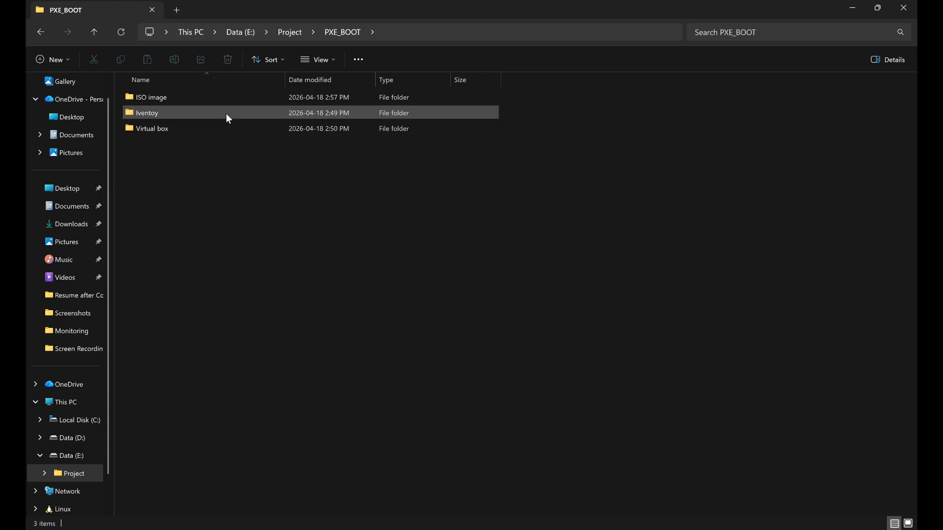
pyautogui.doubleClick(218, 103)
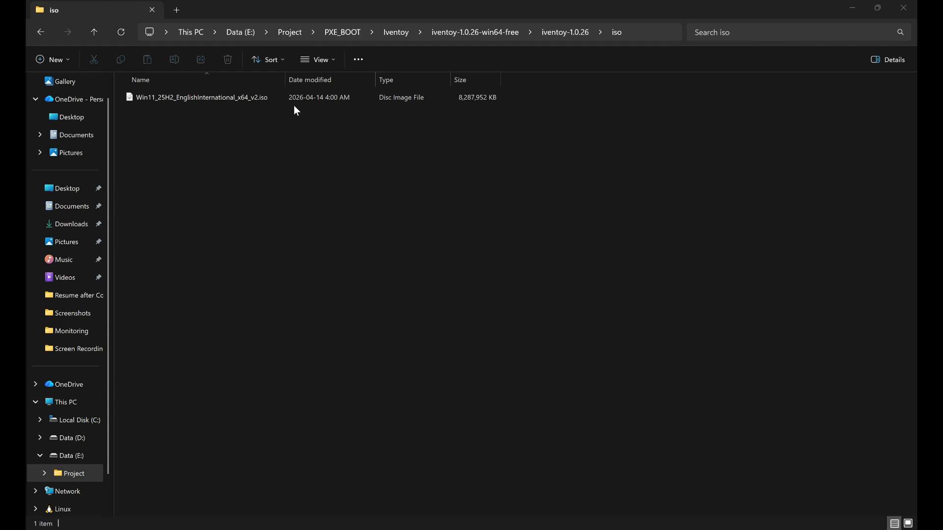
# Launch iVentoy_64.exe from the iventoy-1.0.26 folder inside iventoy-1.0.26-win64-free.
pyautogui.click(393, 34)
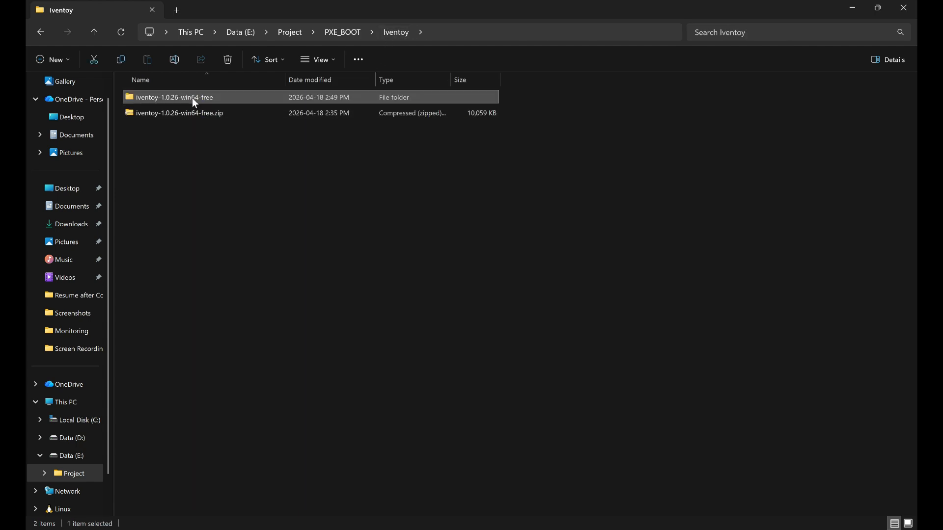
pyautogui.doubleClick(193, 98)
pyautogui.doubleClick(193, 98)
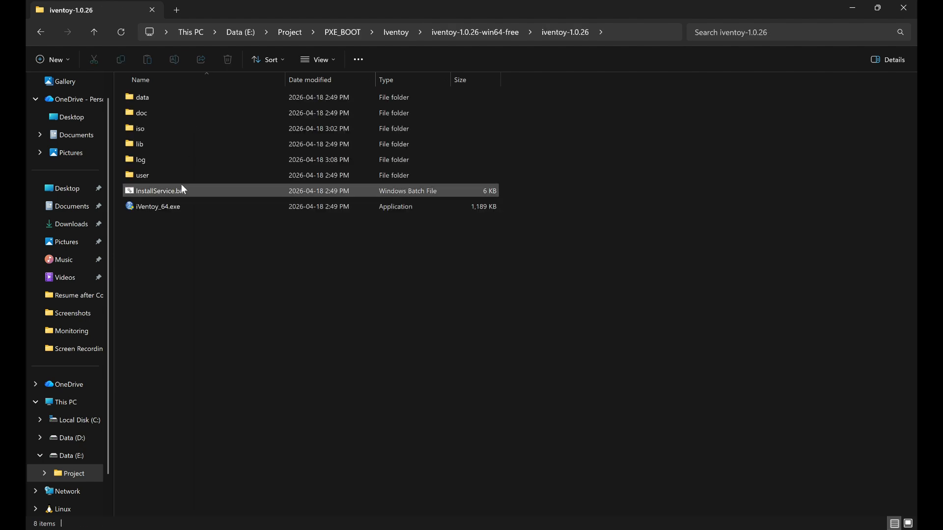
pyautogui.click(209, 209)
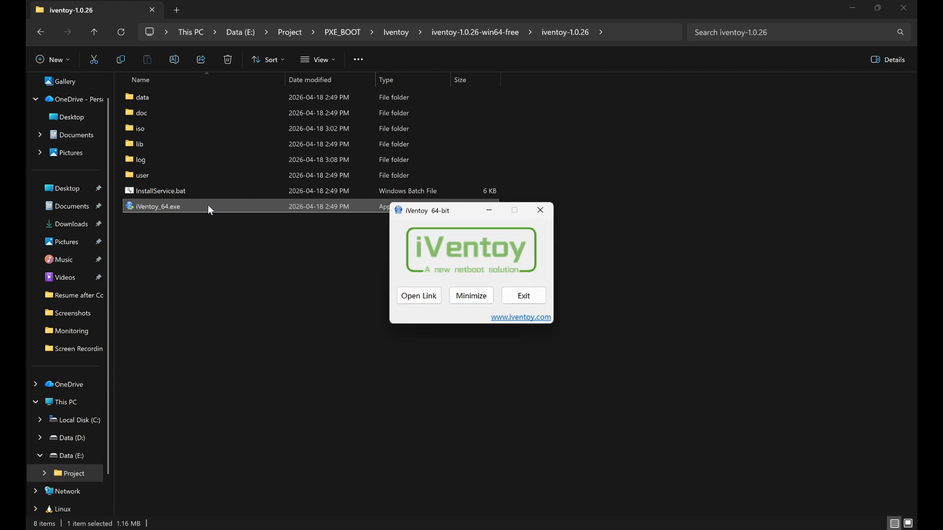
# Open iVentoy's web interface and display the details of Win11_25H2_EnglishInternational_x64_v2.iso in ISO Management.
pyautogui.click(405, 299)
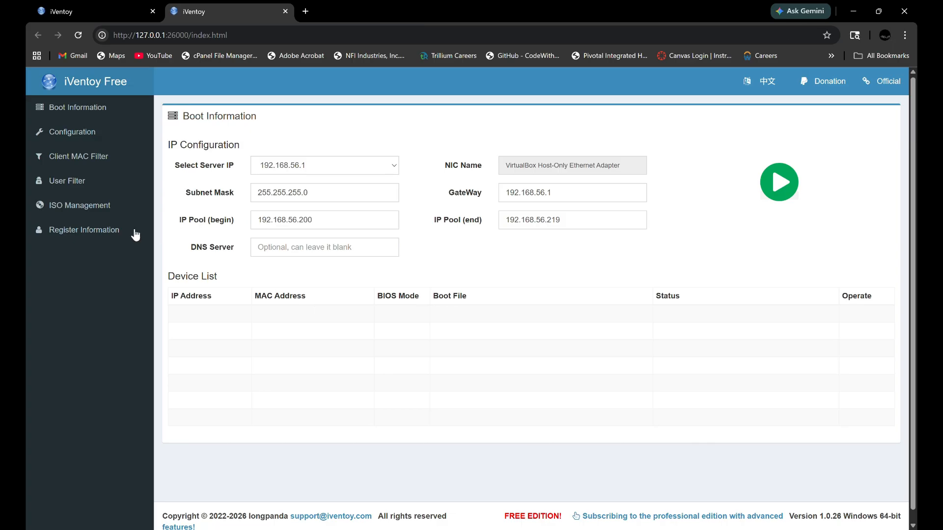
pyautogui.click(107, 210)
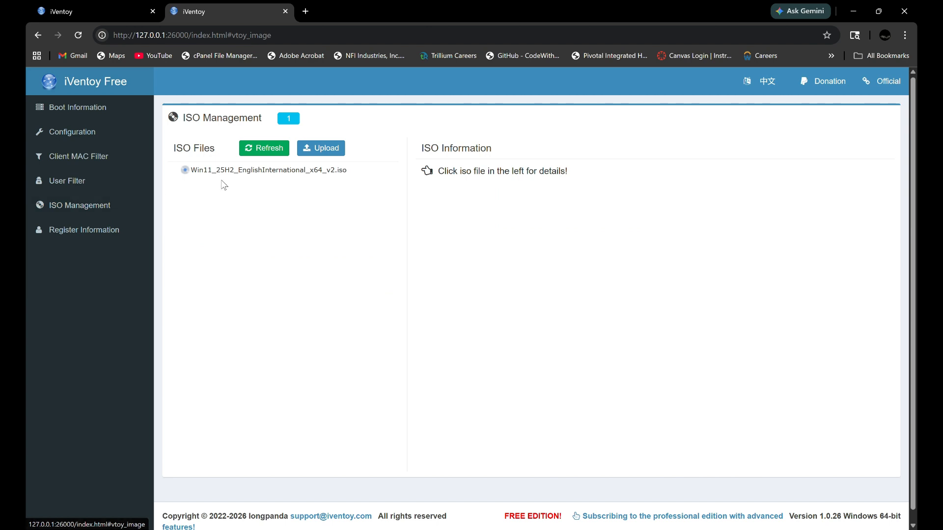
pyautogui.click(237, 175)
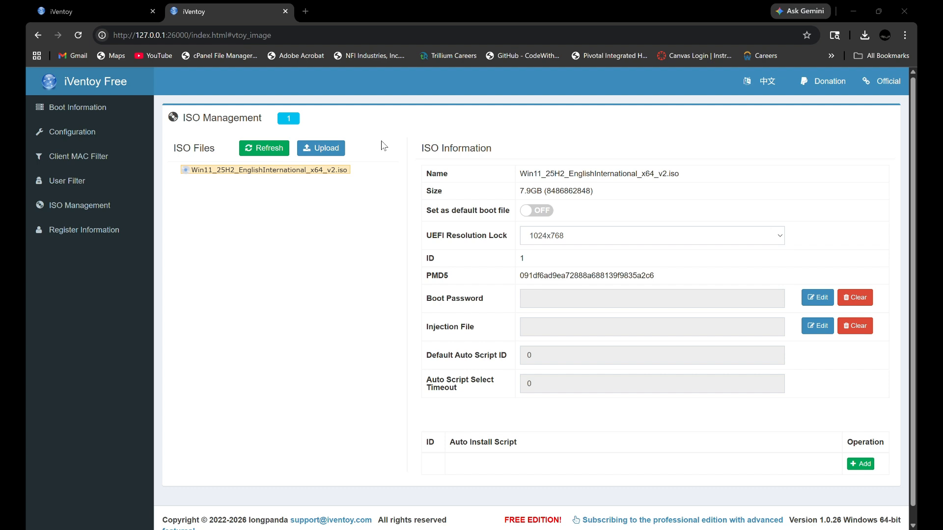
# Switch to the Virtual box folder in File Explorer, launch VirtualBox-7.2.6a-172322-Win.exe and bring its installer window forward.
pyautogui.hotkey('alt', 'Tab')
pyautogui.hotkey('alt', 'Tab')
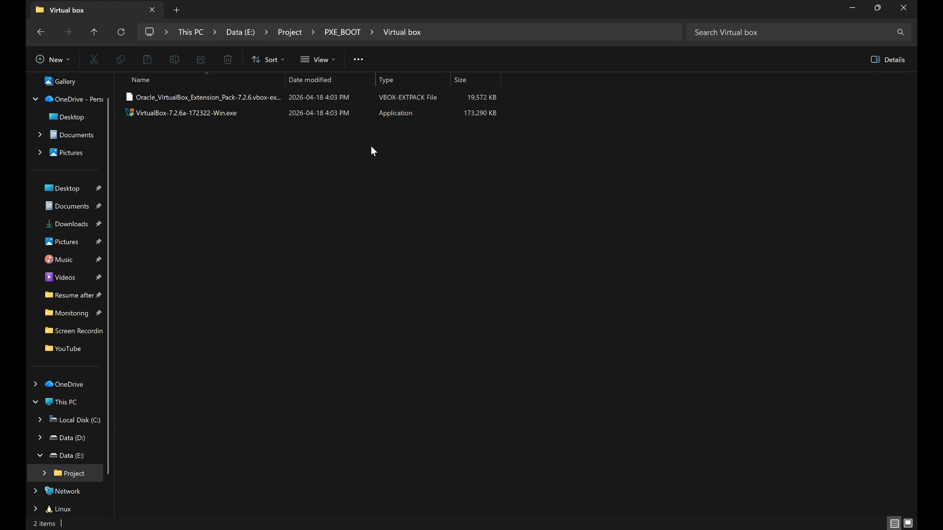
pyautogui.doubleClick(235, 113)
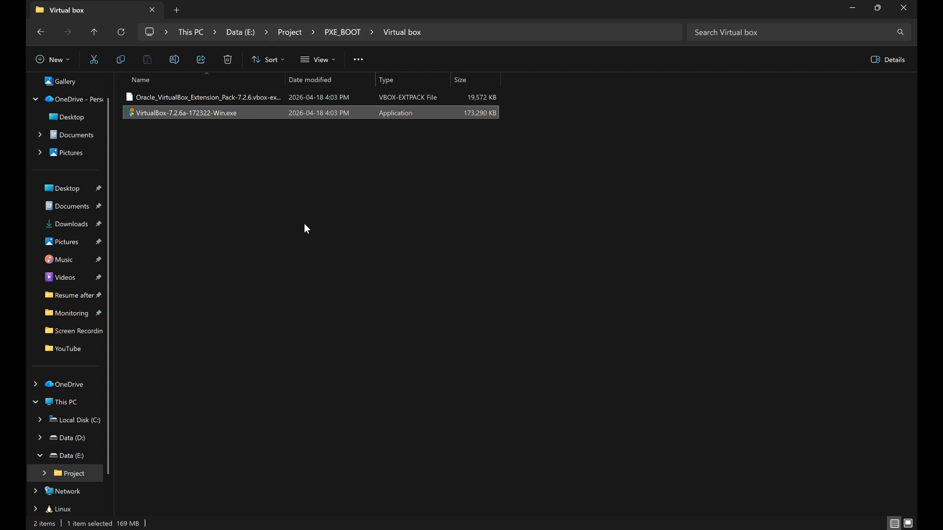
pyautogui.hotkey('alt', 'Tab')
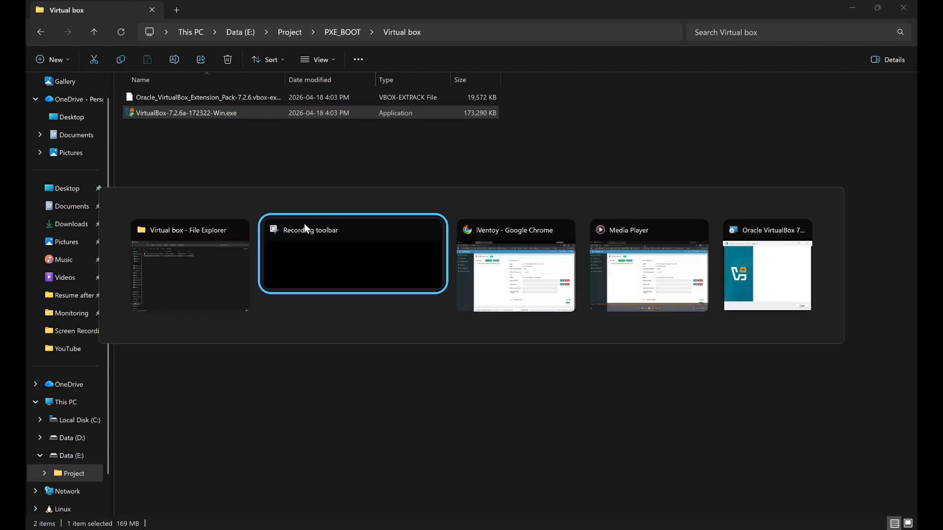
pyautogui.hotkey('alt', 'Tab')
pyautogui.click(304, 224)
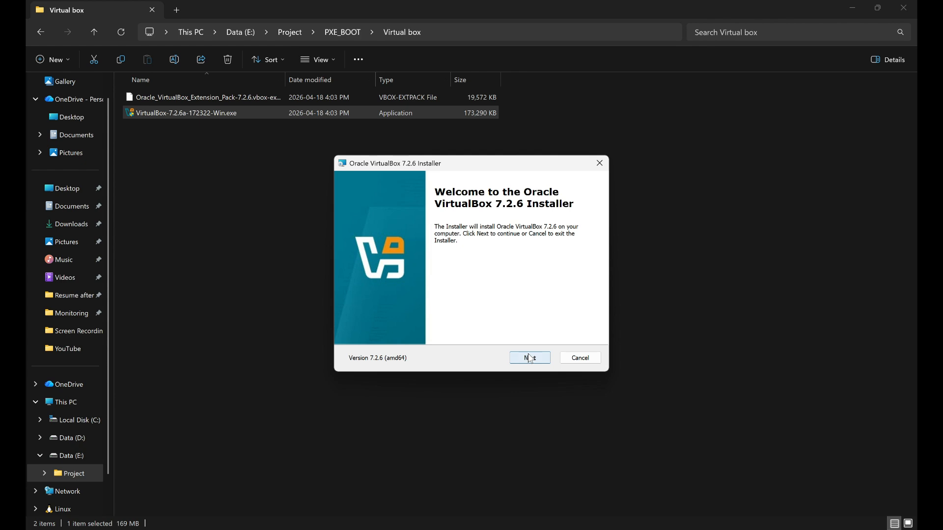
# Accept the Oracle VirtualBox 7.2.6 license agreement and continue with the default installation features.
pyautogui.click(530, 358)
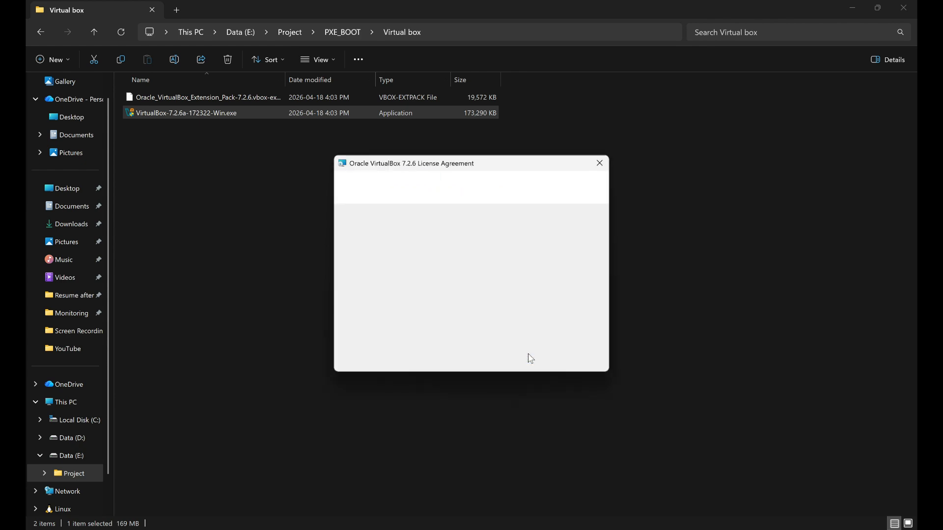
pyautogui.click(357, 316)
pyautogui.click(537, 361)
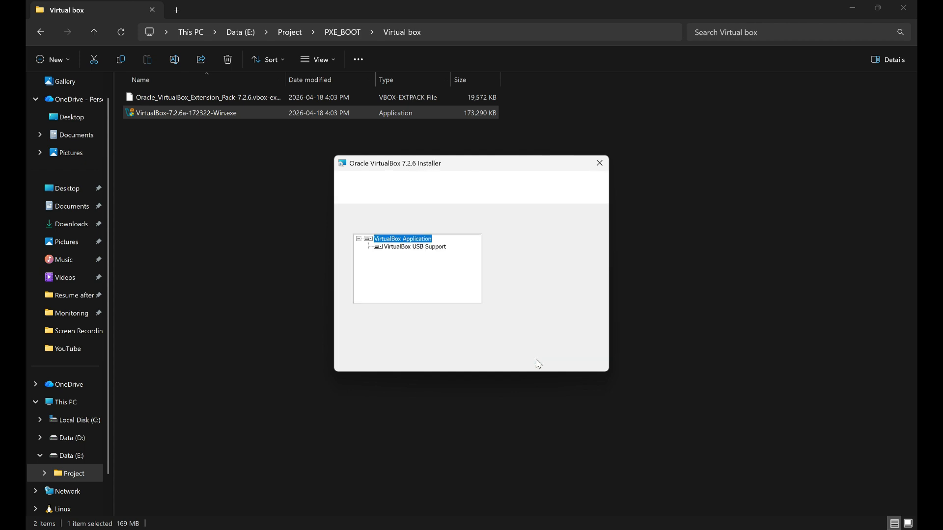
pyautogui.click(530, 359)
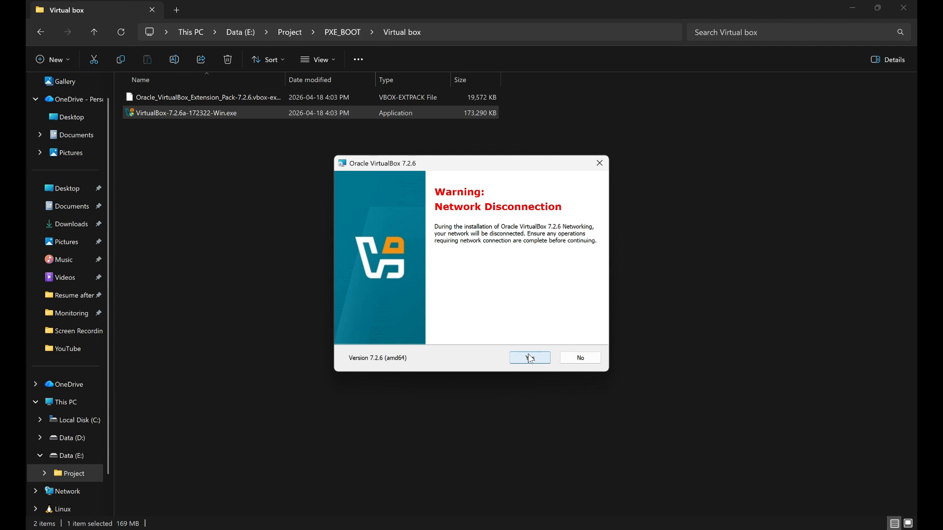
# Install VirtualBox with the network disconnection accepted and all three startup options enabled, and finish with the option to start it checked.
pyautogui.click(531, 359)
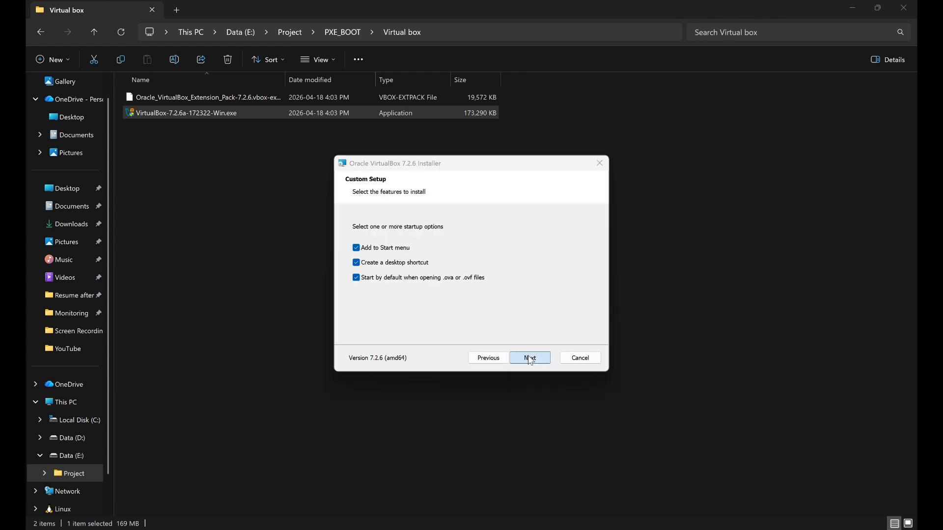
pyautogui.click(530, 359)
pyautogui.click(530, 359)
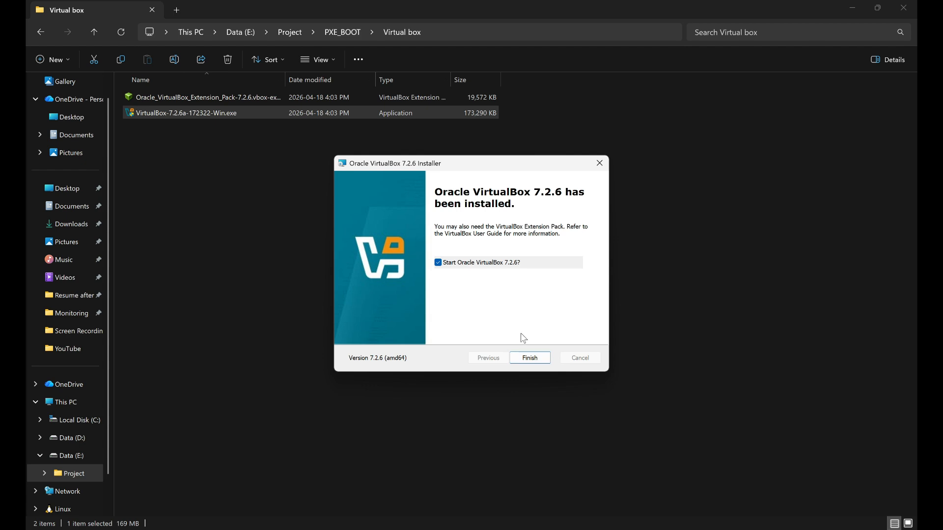
pyautogui.click(531, 358)
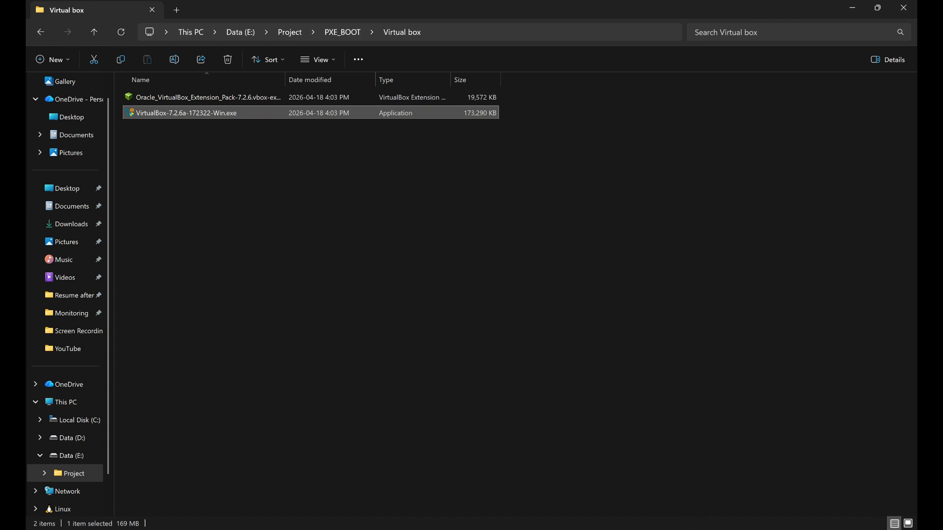
# Switch to VirtualBox Manager and remove the inaccessible PXE_client virtual machine from the machine list.
pyautogui.click(671, 529)
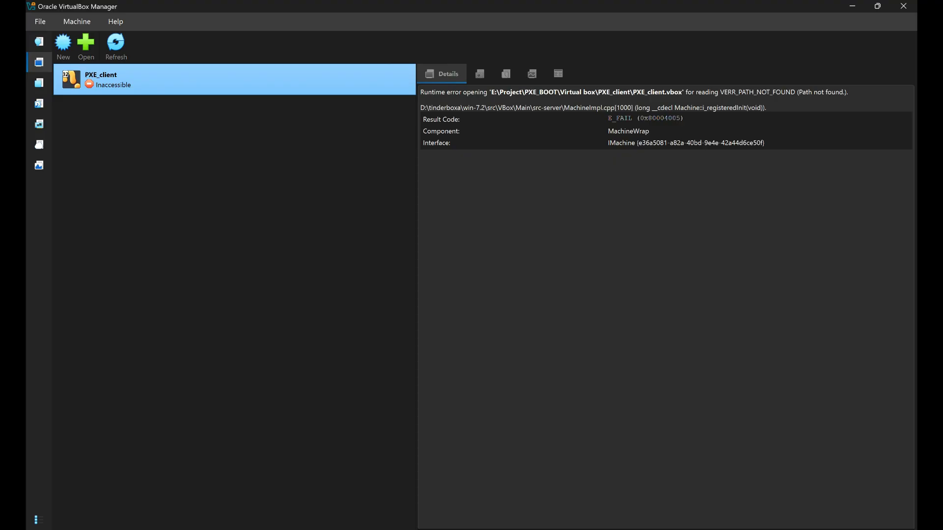
pyautogui.rightClick(181, 87)
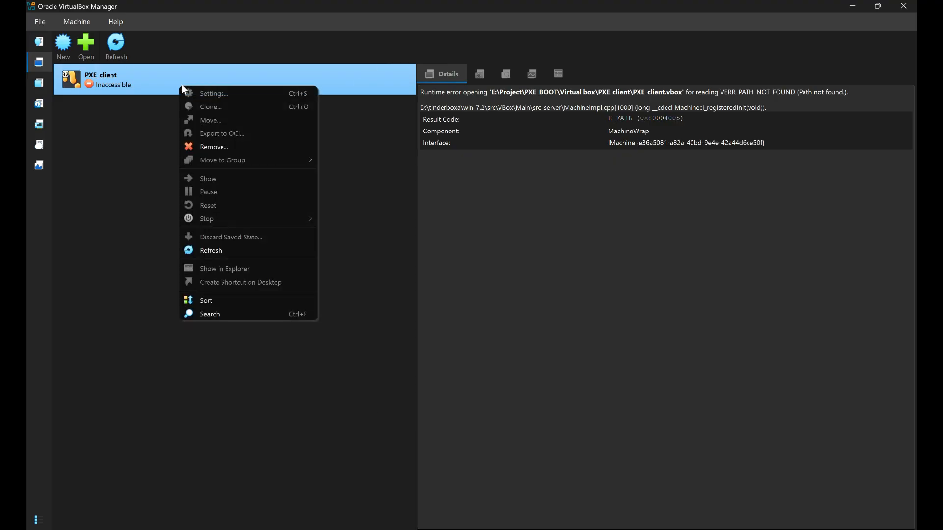
pyautogui.click(196, 147)
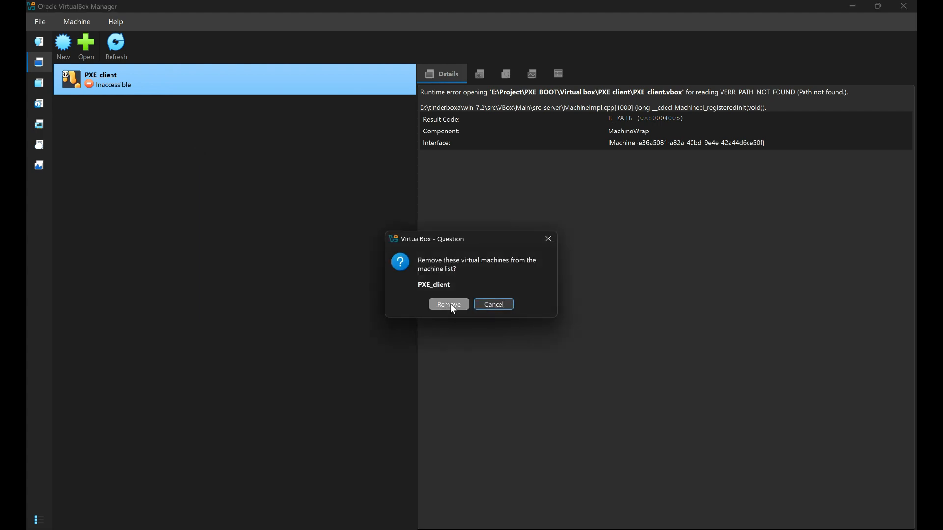
pyautogui.click(449, 305)
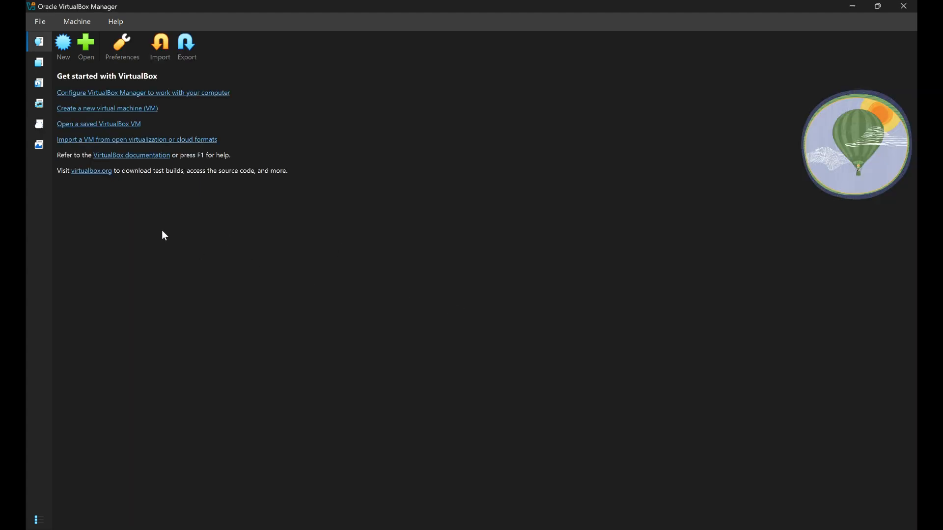
# Create a Windows 11 (64-bit) virtual machine named PXE_client with no ISO image and the default folder and hardware.
pyautogui.click(64, 45)
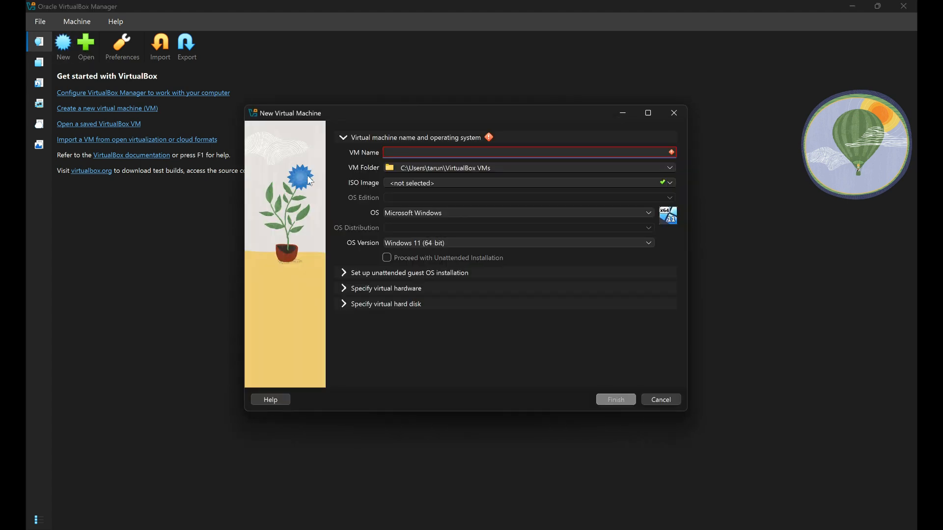
pyautogui.write('P')
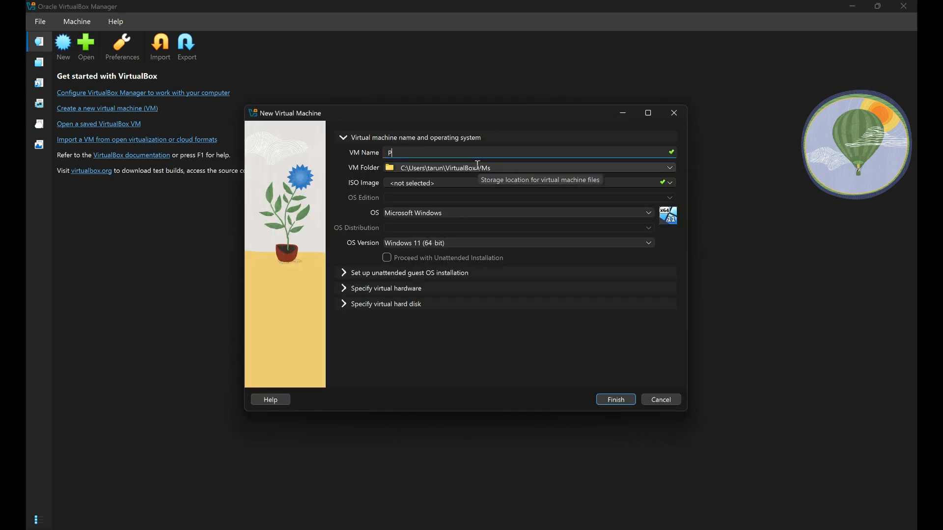
pyautogui.write('XE_client')
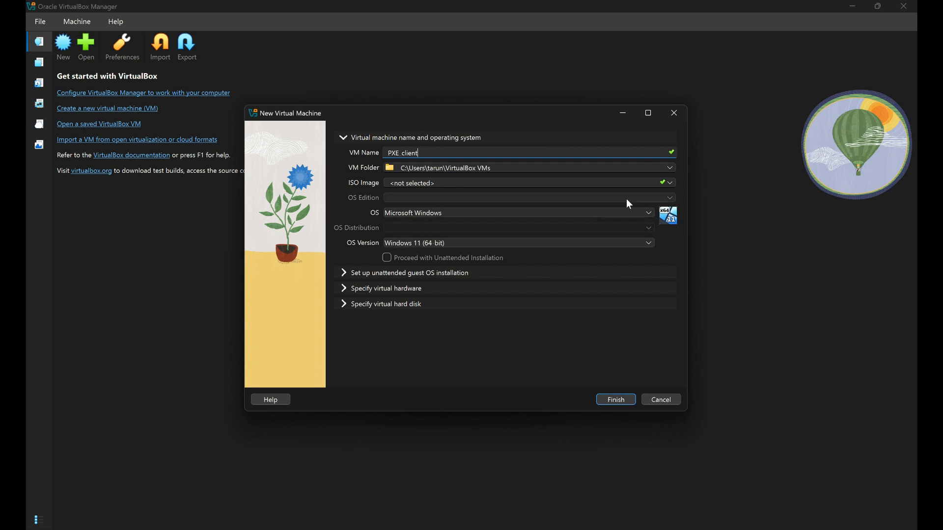
pyautogui.click(673, 181)
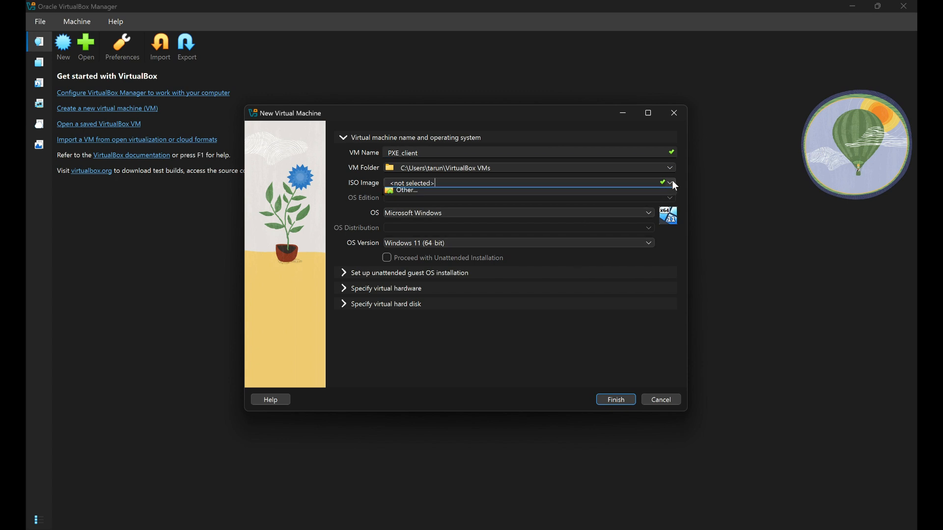
pyautogui.click(606, 195)
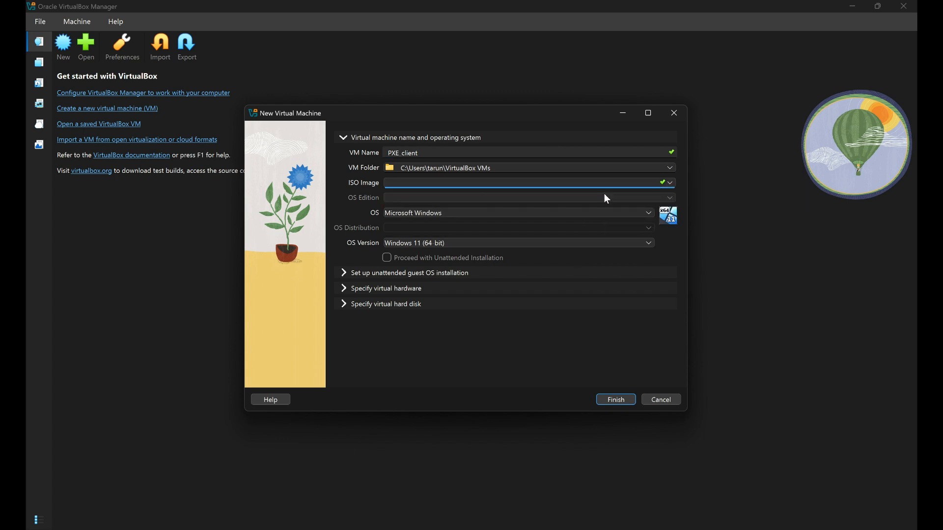
pyautogui.click(669, 185)
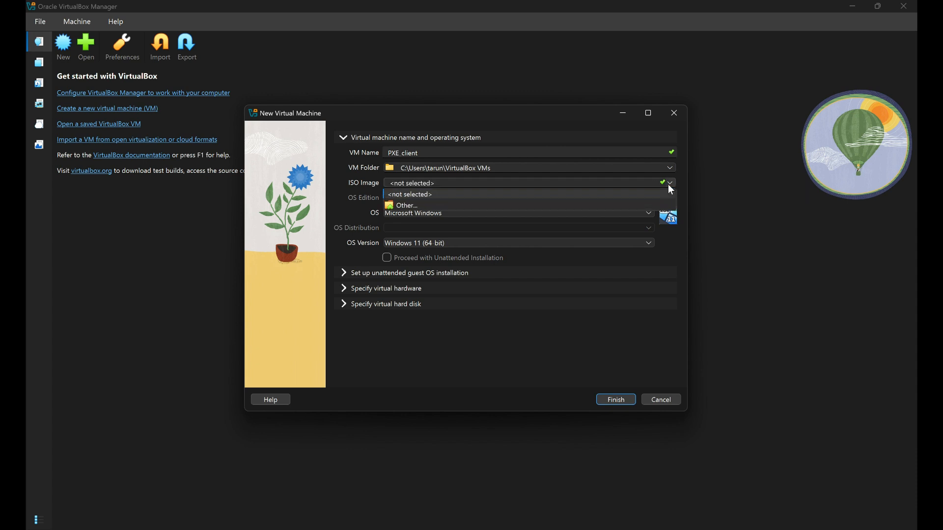
pyautogui.click(668, 185)
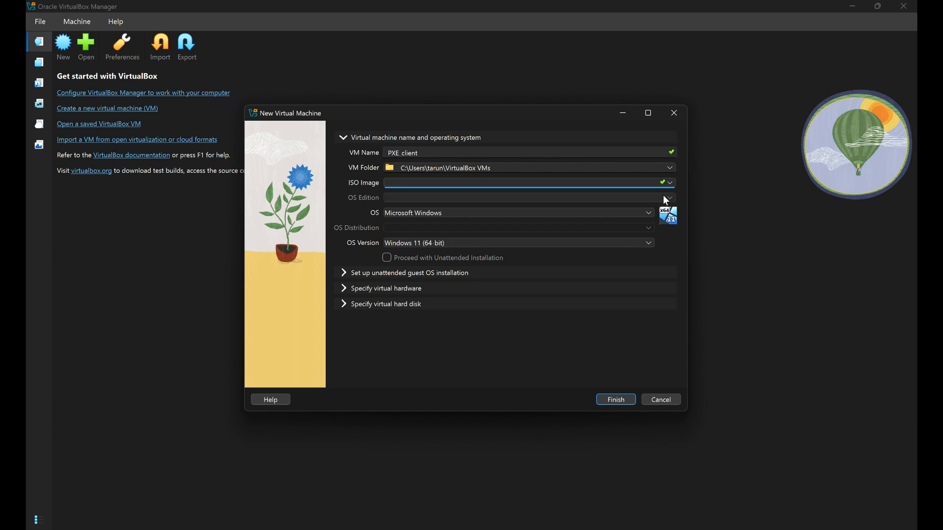
pyautogui.click(620, 401)
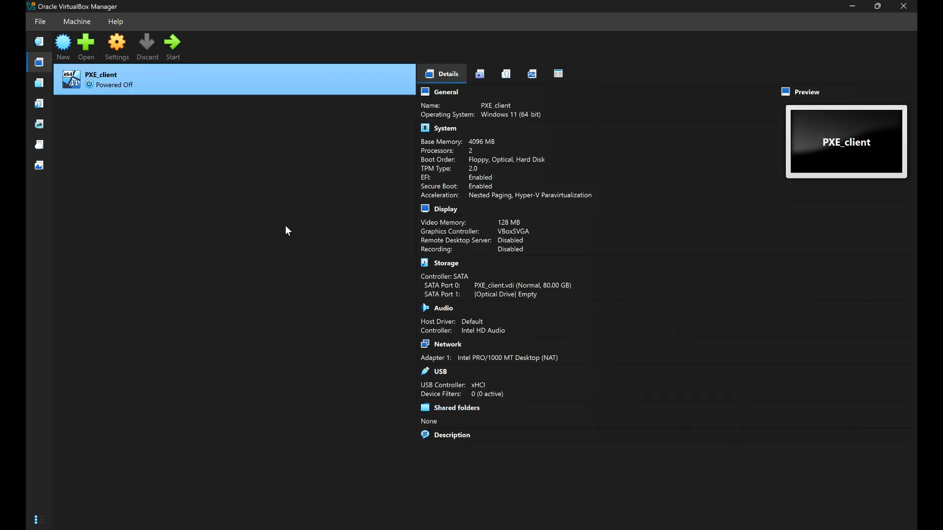
# Open the settings of the PXE_client virtual machine and disable UEFI for its motherboard.
pyautogui.rightClick(197, 88)
pyautogui.click(201, 91)
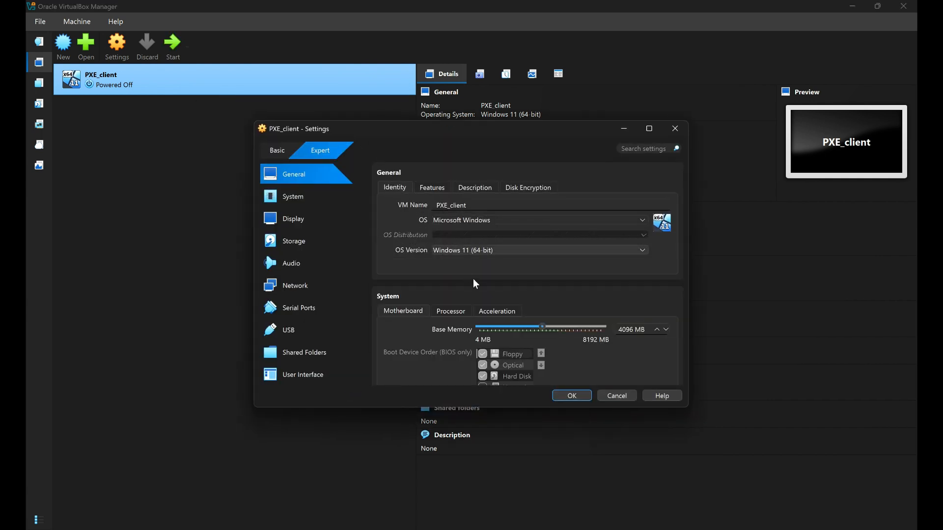
pyautogui.scroll(-3, 481, 288)
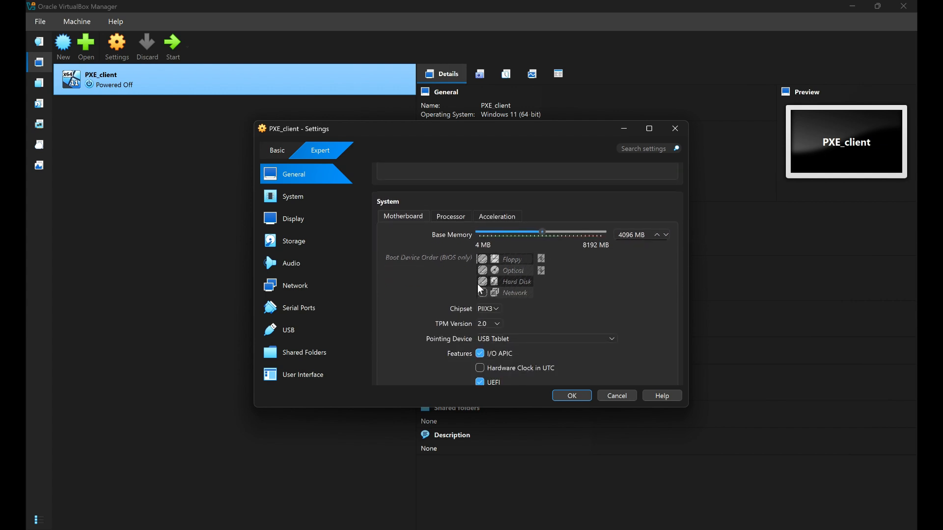
pyautogui.scroll(-1, 470, 299)
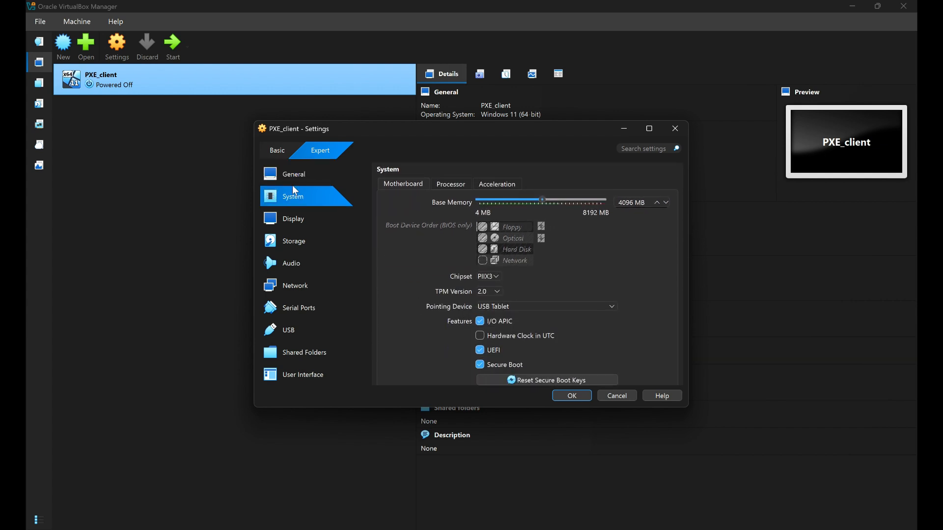
pyautogui.scroll(-1, 443, 285)
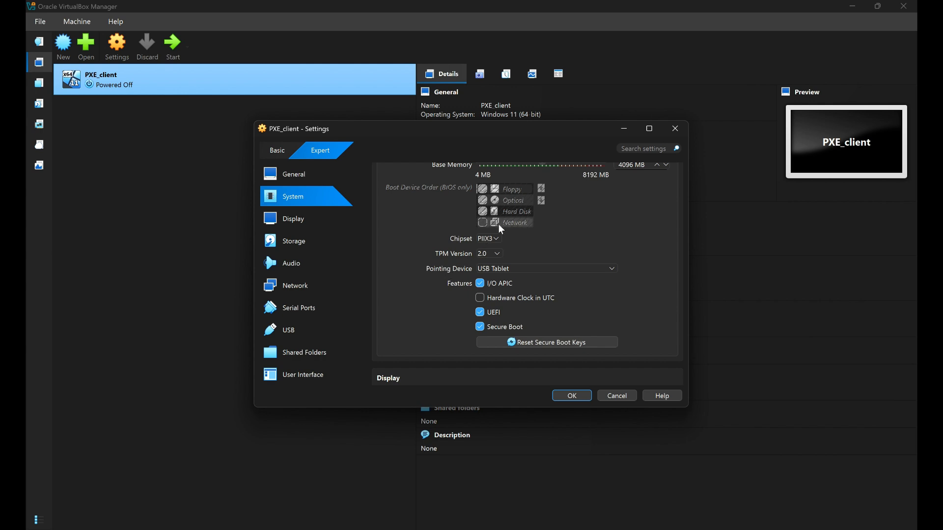
pyautogui.scroll(1, 491, 228)
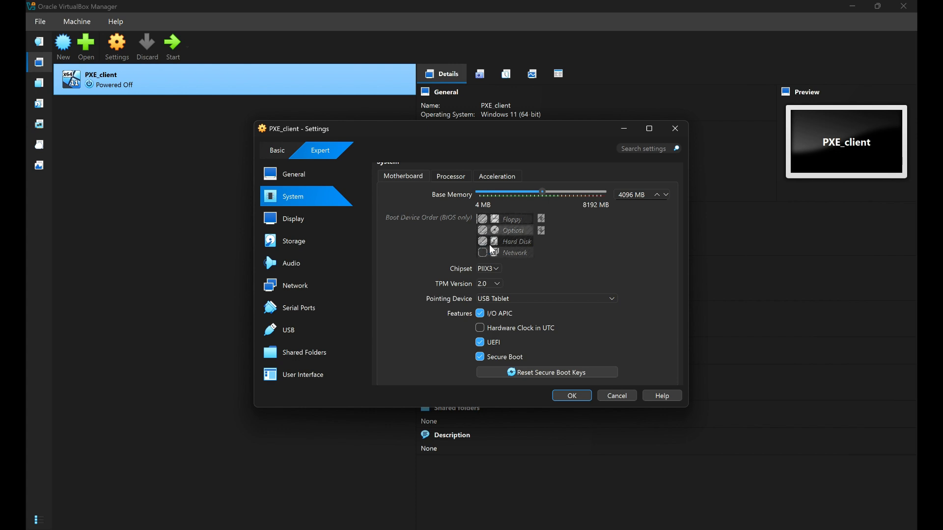
pyautogui.click(482, 343)
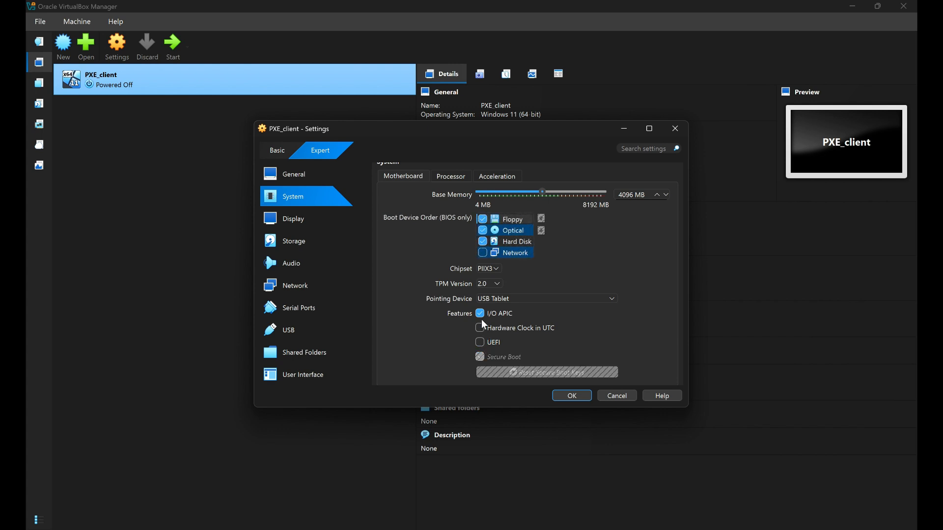
# Enable Network as a boot device, move it to first place, and disable Hard Disk, Optical and Floppy.
pyautogui.click(483, 252)
pyautogui.click(519, 253)
pyautogui.click(540, 220)
pyautogui.click(540, 220)
pyautogui.click(541, 220)
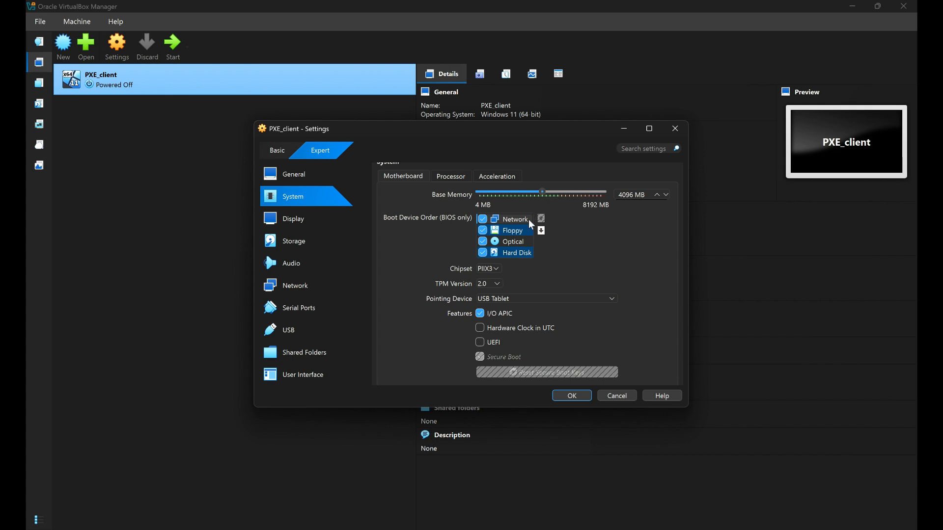
pyautogui.click(484, 252)
pyautogui.click(483, 241)
pyautogui.click(483, 231)
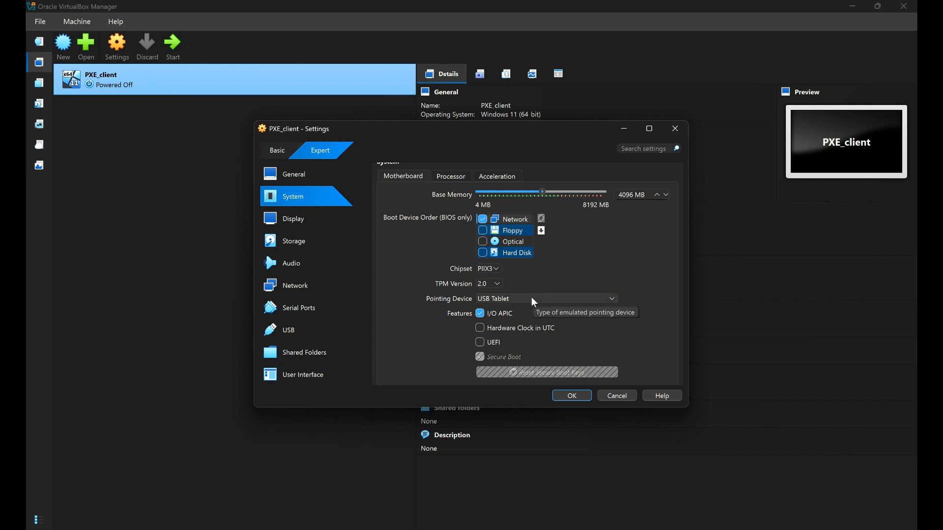
# Attach network Adapter 1 to Bridged Adapter using Intel(R) Wi-Fi 6 AX201 160MHz and save the machine's settings.
pyautogui.scroll(-5, 534, 303)
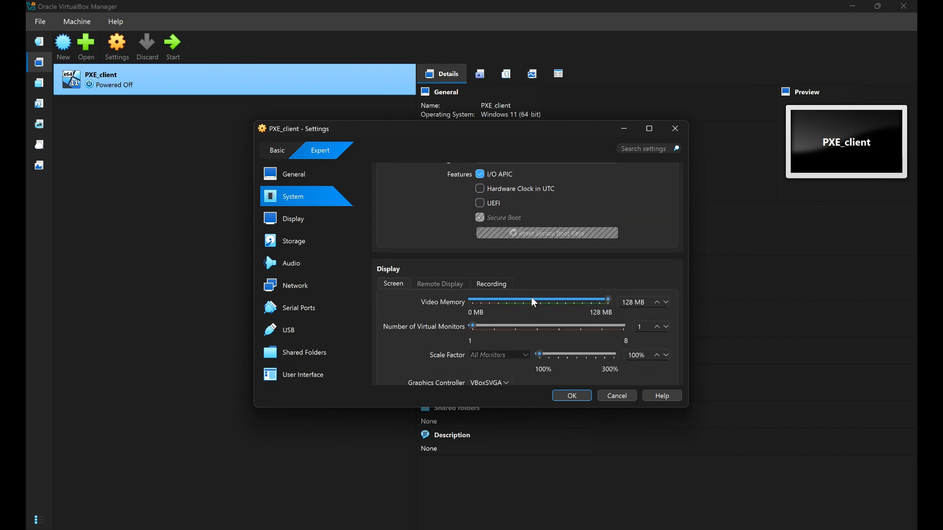
pyautogui.scroll(-3, 535, 302)
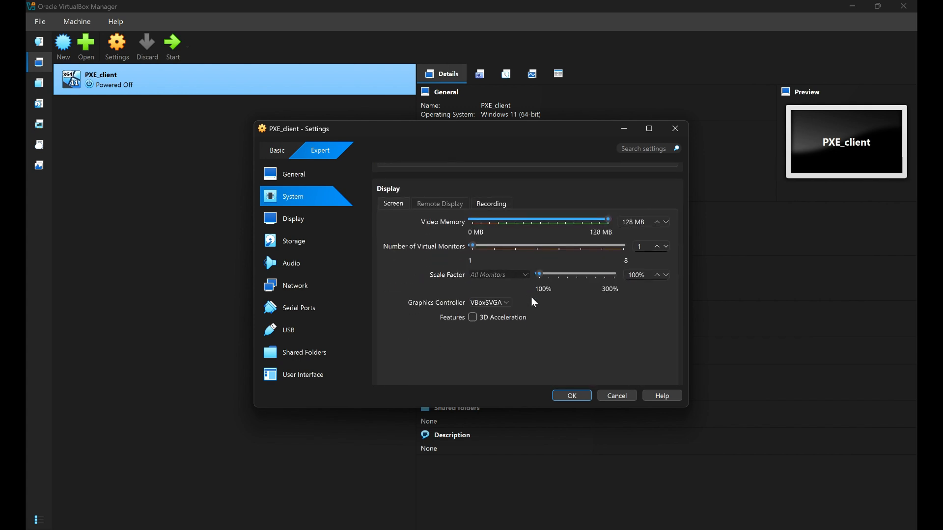
pyautogui.click(321, 287)
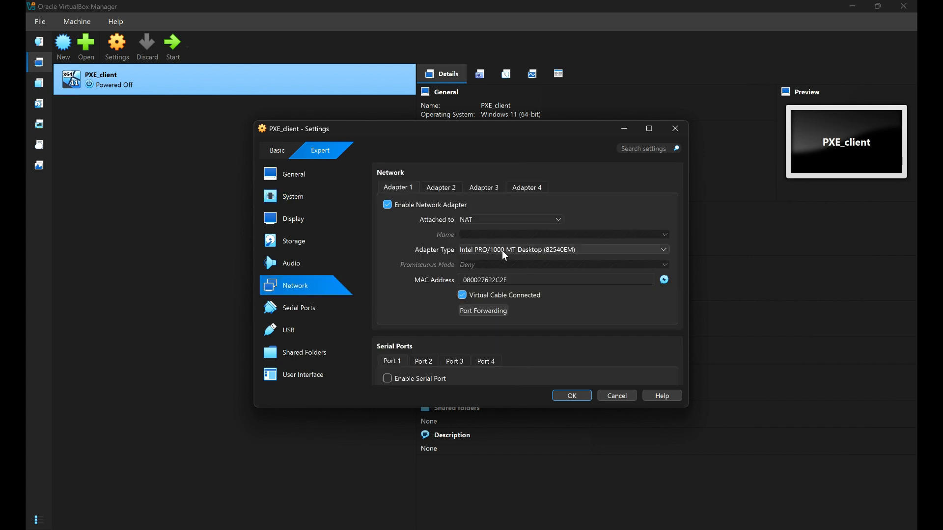
pyautogui.click(530, 223)
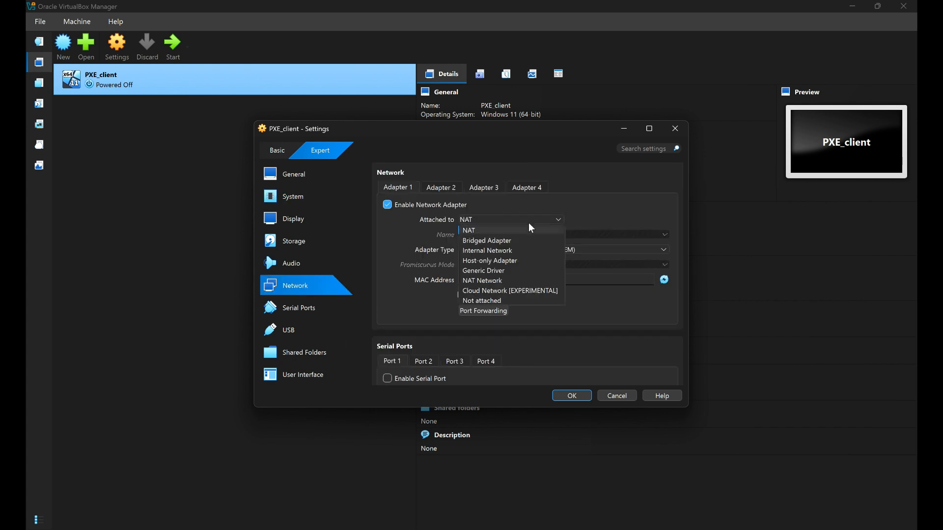
pyautogui.click(521, 240)
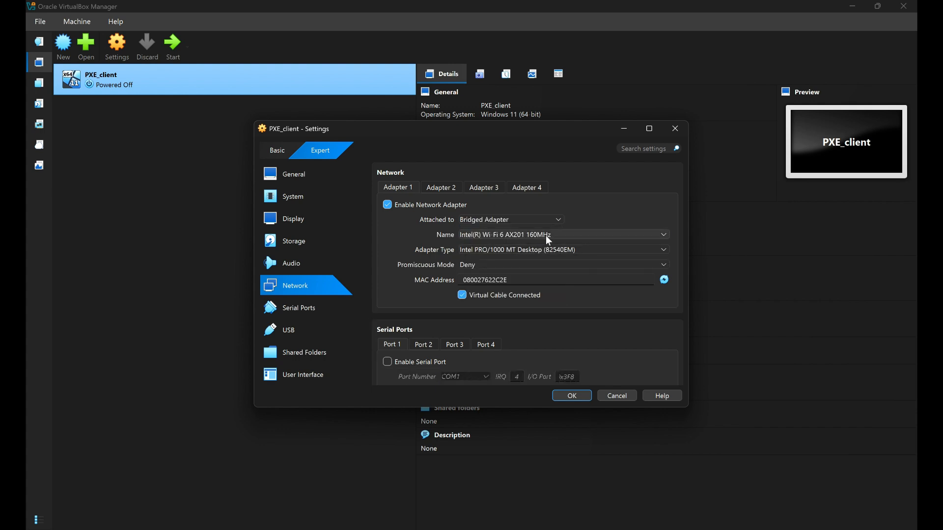
pyautogui.click(570, 237)
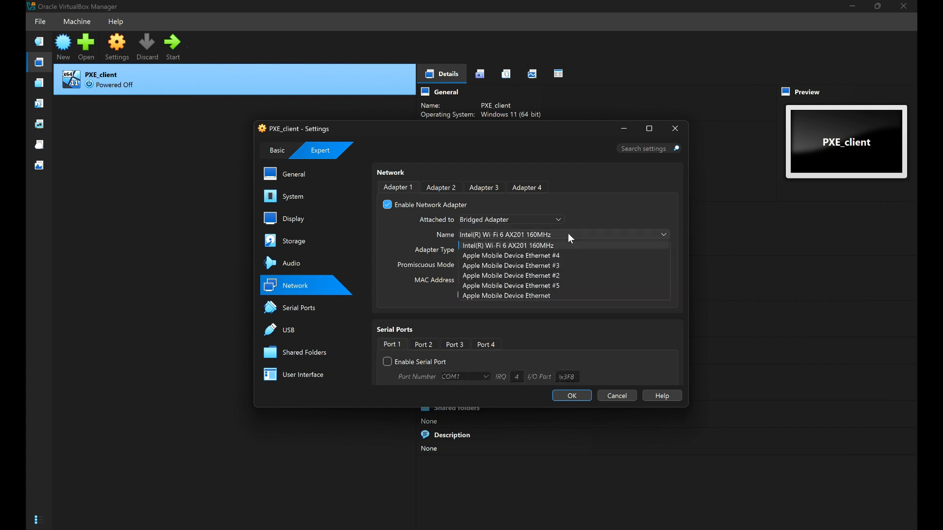
pyautogui.click(551, 247)
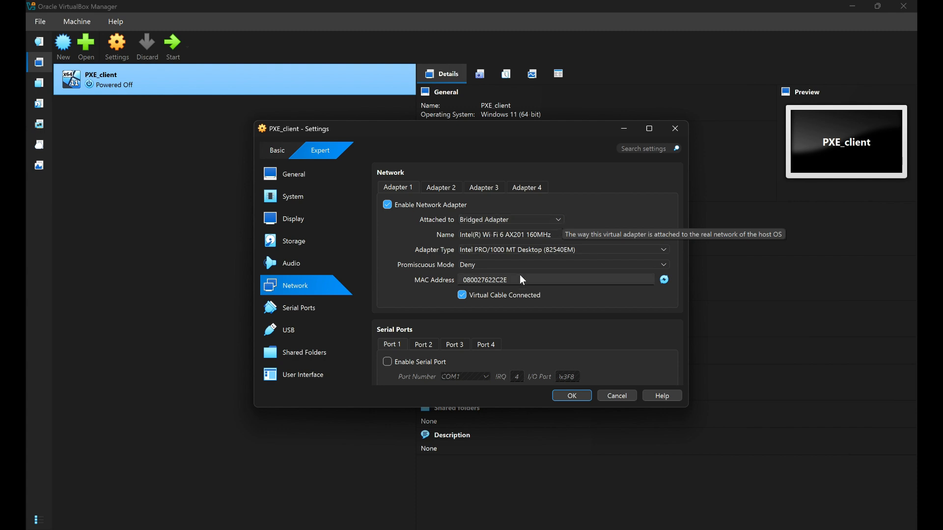
pyautogui.scroll(-10, 521, 287)
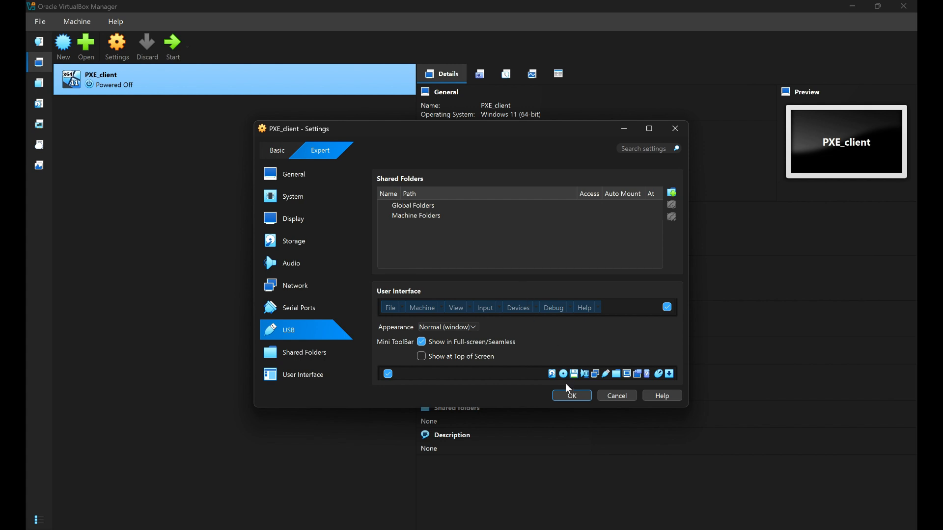
pyautogui.click(571, 399)
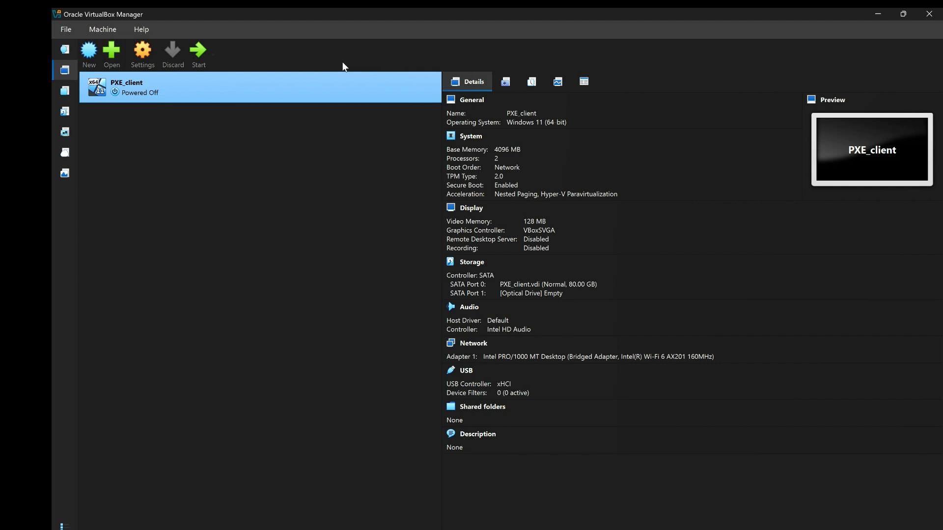
# Start the PXE_client virtual machine and dismiss the auto capture keyboard notification.
pyautogui.click(198, 61)
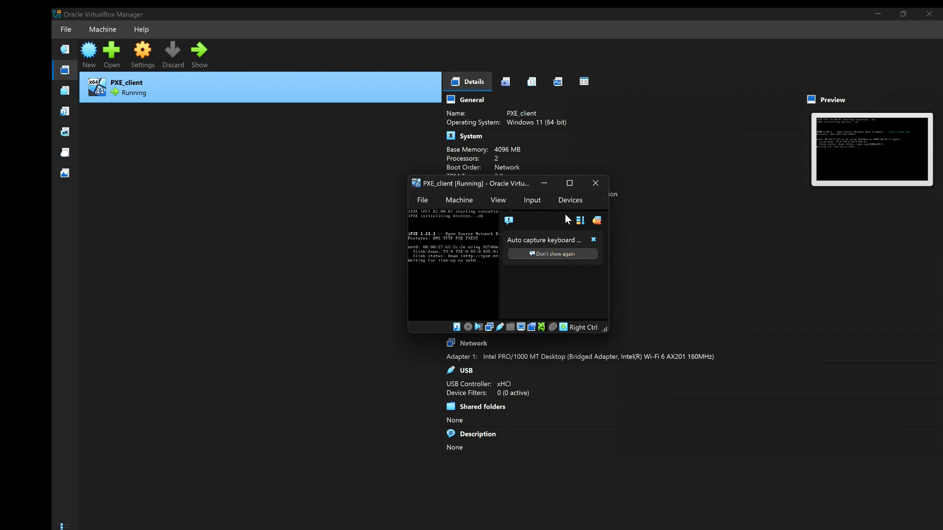
pyautogui.click(594, 241)
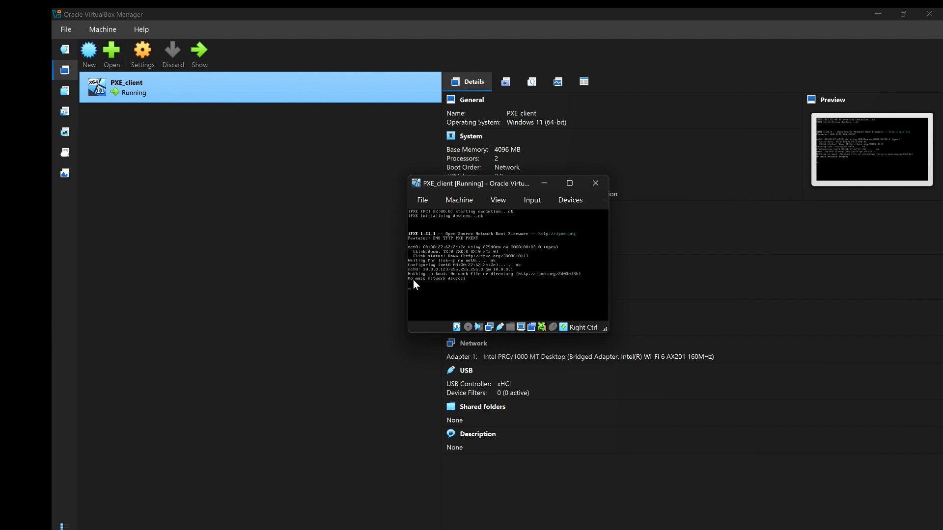
pyautogui.click(442, 272)
pyautogui.click(532, 334)
# Switch to iVentoy's Boot Information page in the browser and start the PXE server on server IP 10.0.0.190.
pyautogui.hotkey('alt', 'Tab')
pyautogui.hotkey('alt', 'Tab')
pyautogui.hotkey('alt', 'Tab')
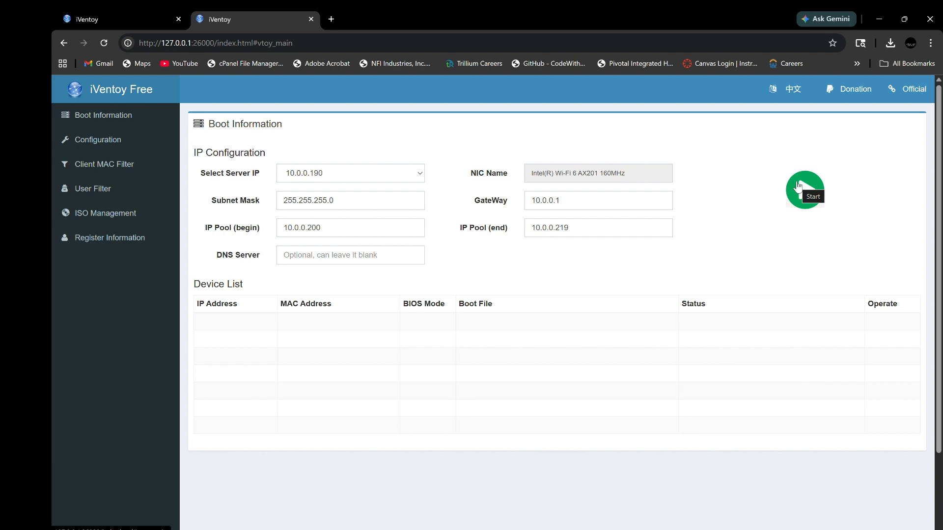
pyautogui.click(798, 186)
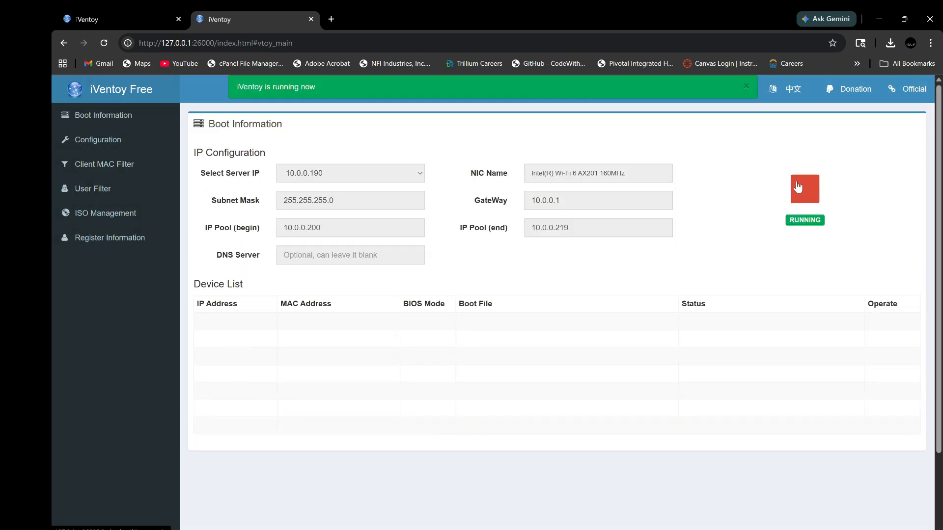
# Switch to VirtualBox Manager and power off the running PXE_client virtual machine.
pyautogui.hotkey('alt', 'Tab')
pyautogui.hotkey('alt', 'Tab')
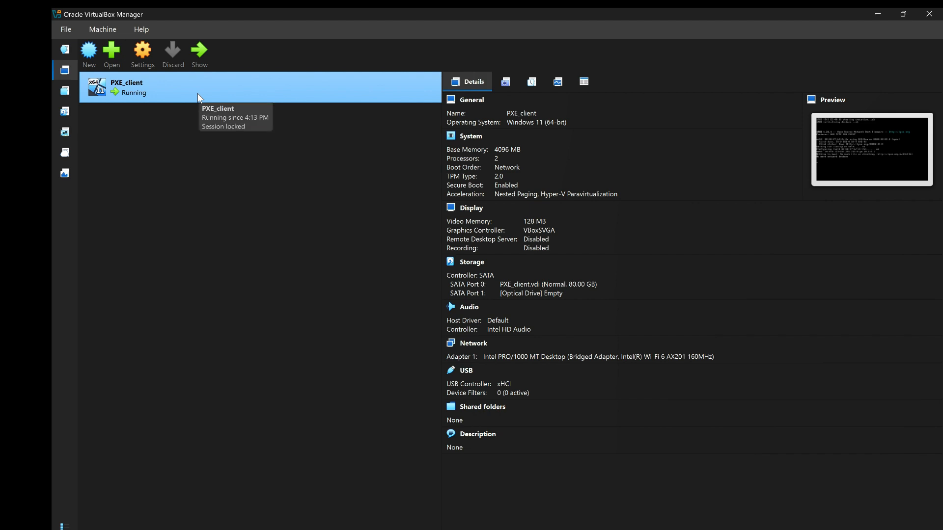
pyautogui.rightClick(198, 94)
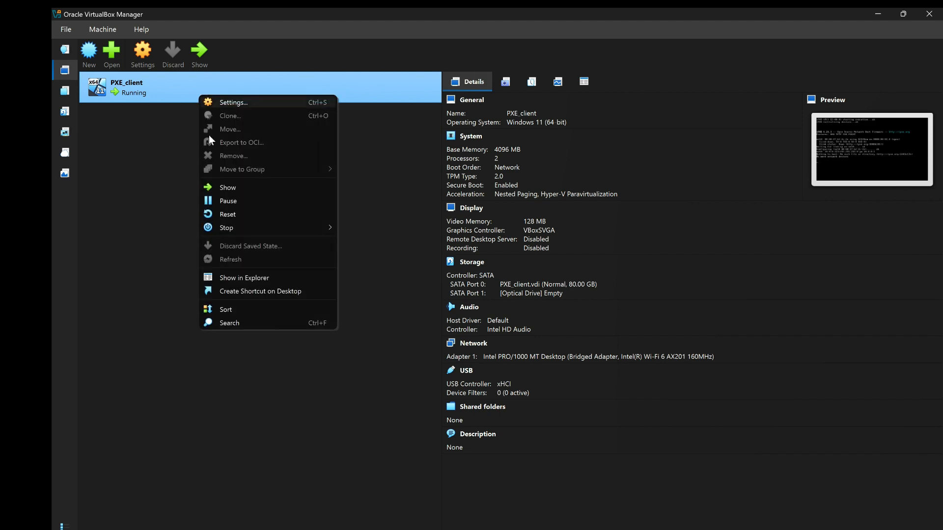
pyautogui.moveTo(247, 228)
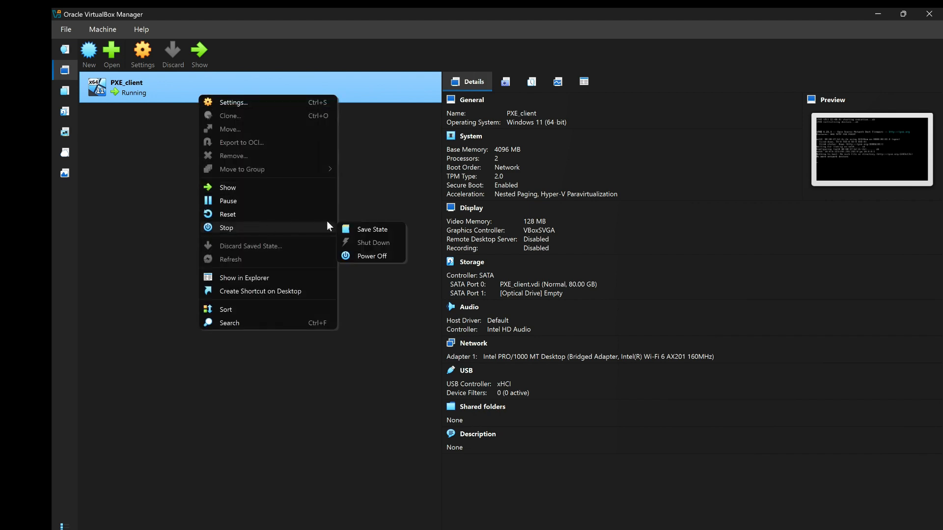
pyautogui.click(364, 256)
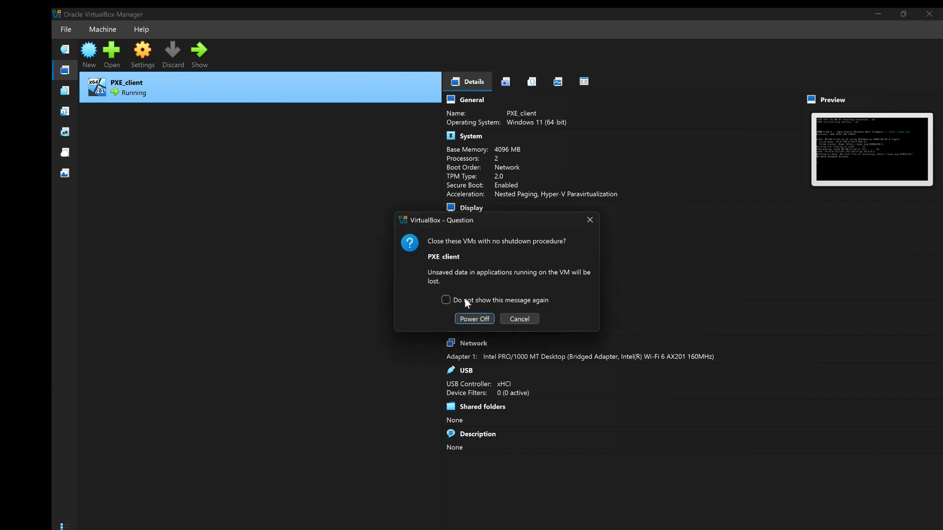
pyautogui.click(475, 319)
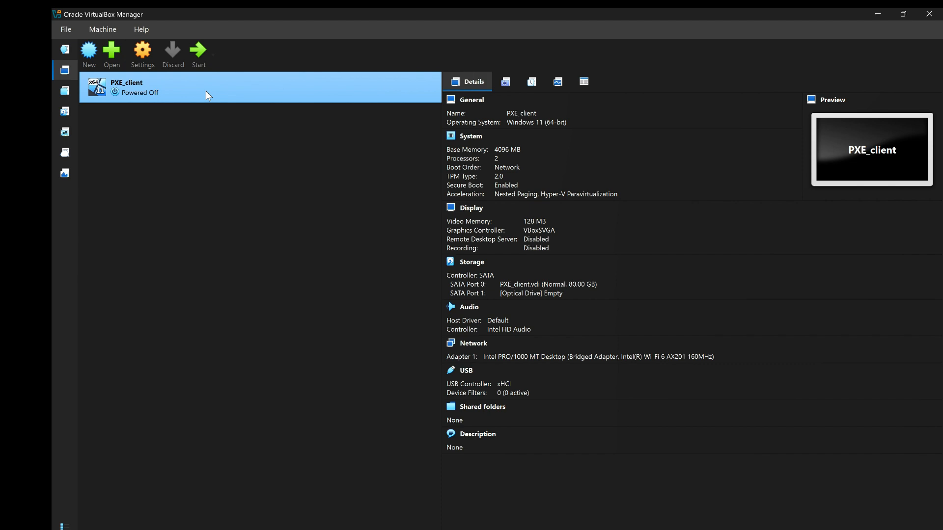
# Start the PXE_client virtual machine again to try a network boot, and dismiss the auto capture keyboard notification.
pyautogui.click(198, 49)
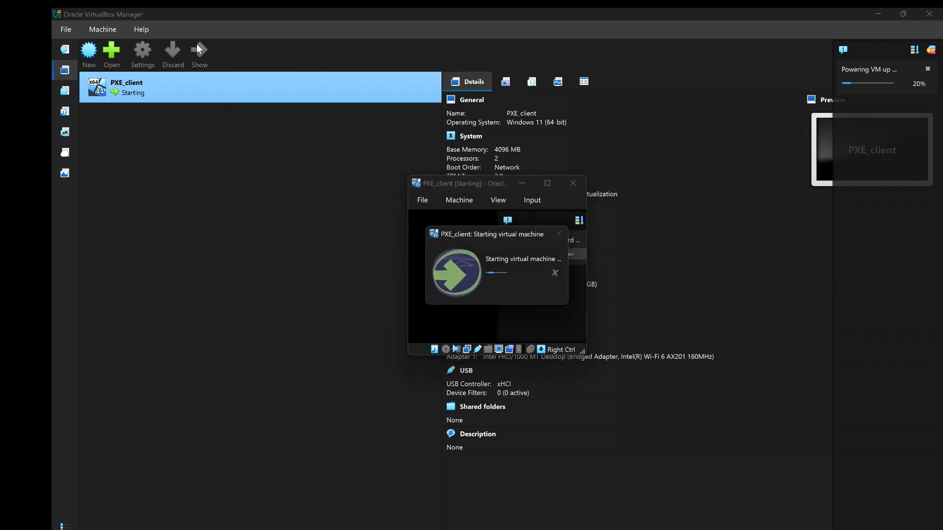
pyautogui.hotkey('alt', 'Tab')
pyautogui.hotkey('alt', 'shift', 'Tab')
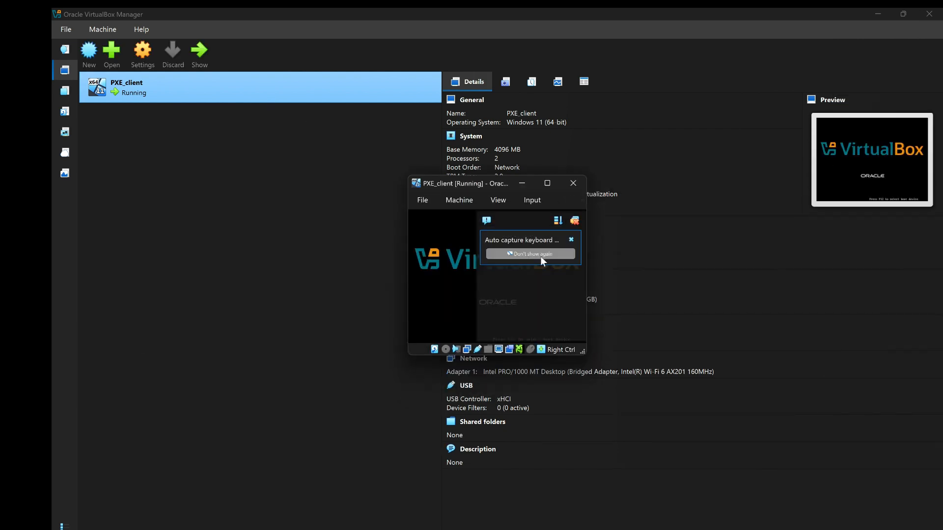
pyautogui.click(571, 240)
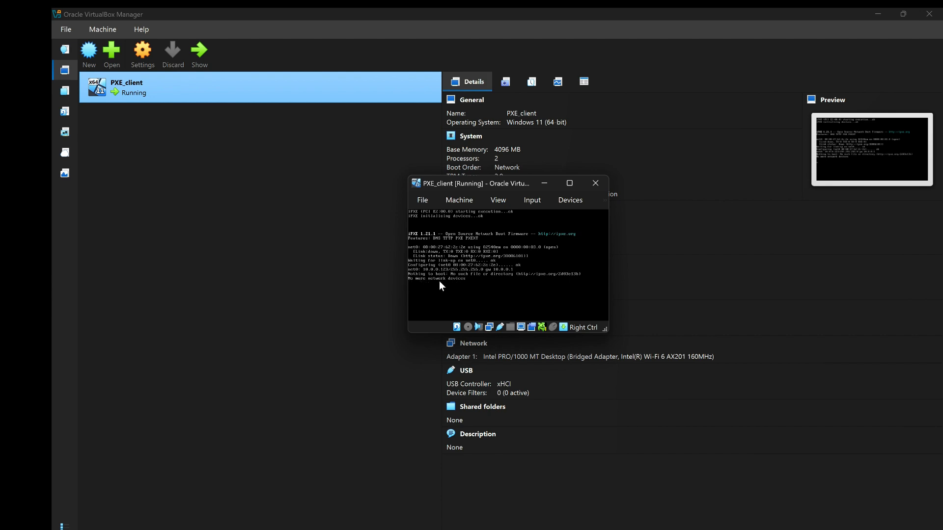
# Power off the PXE_client virtual machine without a shutdown procedure.
pyautogui.rightClick(245, 92)
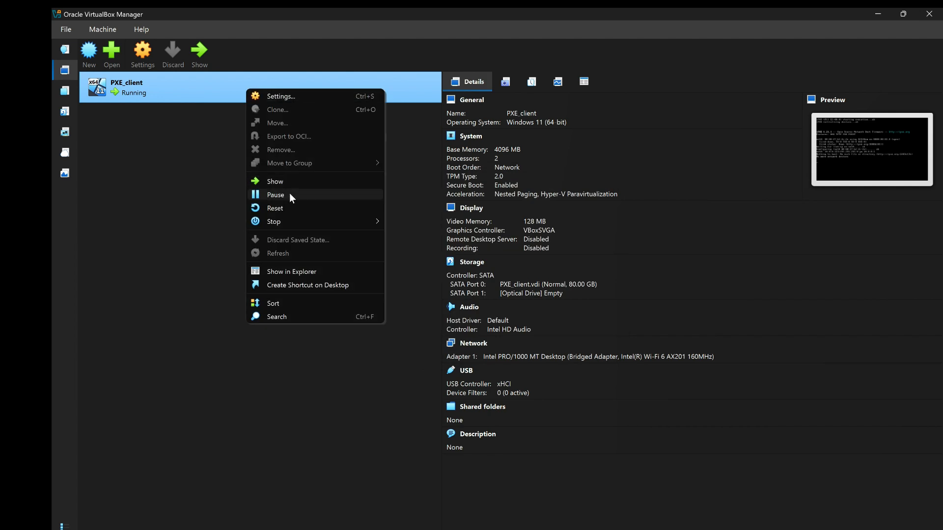
pyautogui.moveTo(288, 221)
pyautogui.click(394, 248)
pyautogui.click(472, 320)
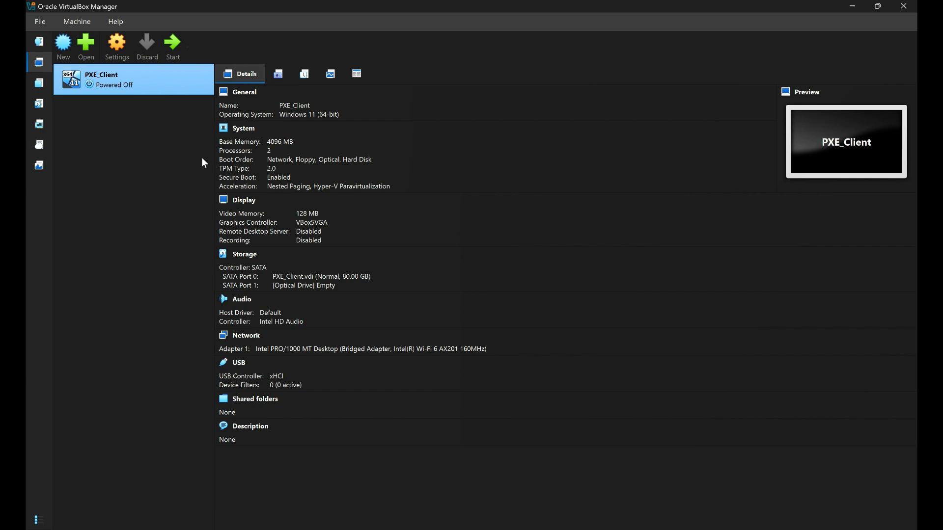
# Switch to iVentoy in the browser and set the EFI Boot File to ipxe.efi in the Boot Configuration.
pyautogui.hotkey('alt', 'Tab')
pyautogui.hotkey('alt', 'Tab')
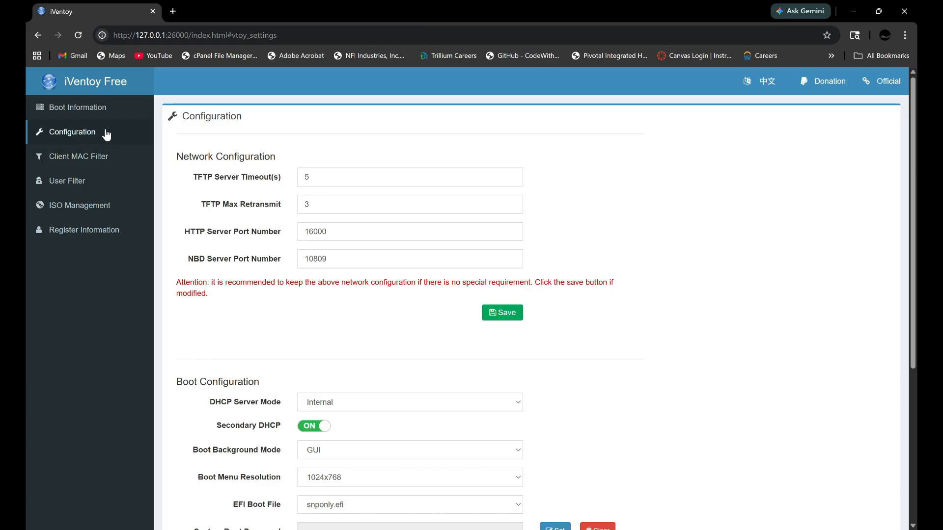
pyautogui.click(92, 121)
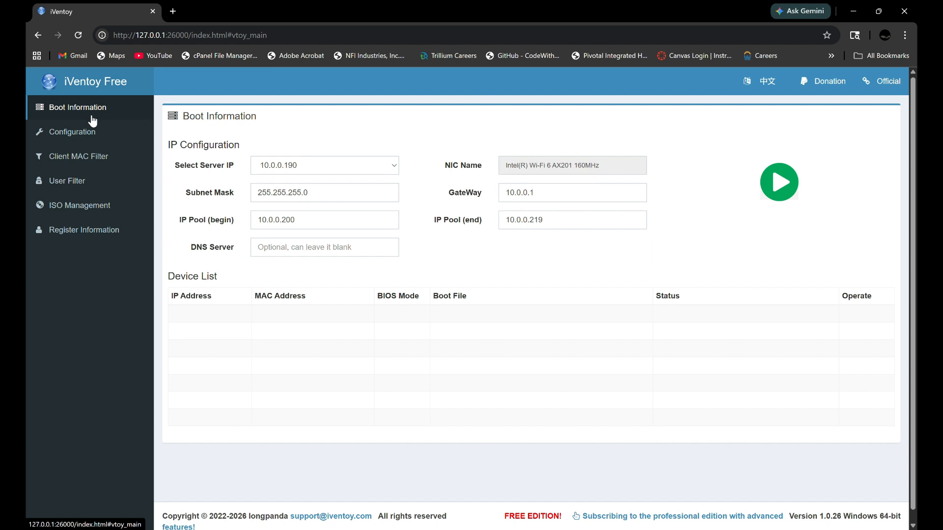
pyautogui.click(93, 130)
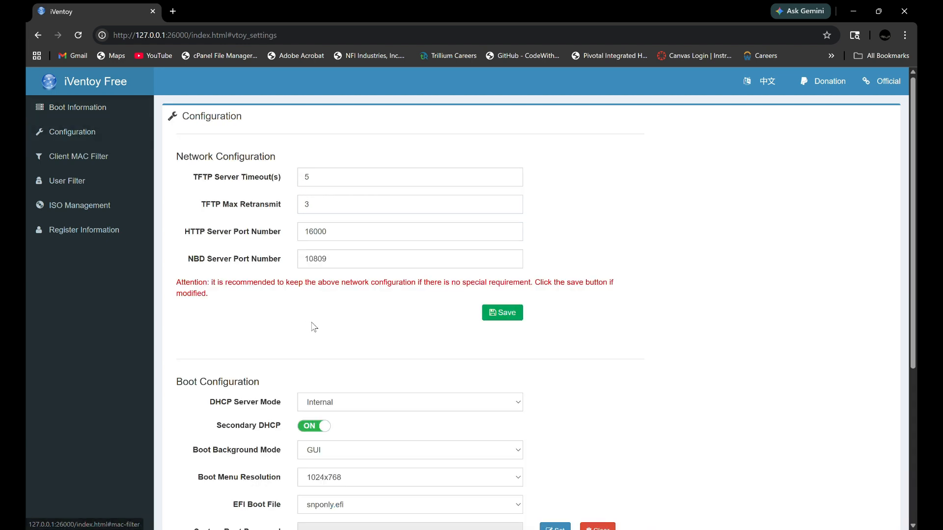
pyautogui.scroll(-2, 314, 327)
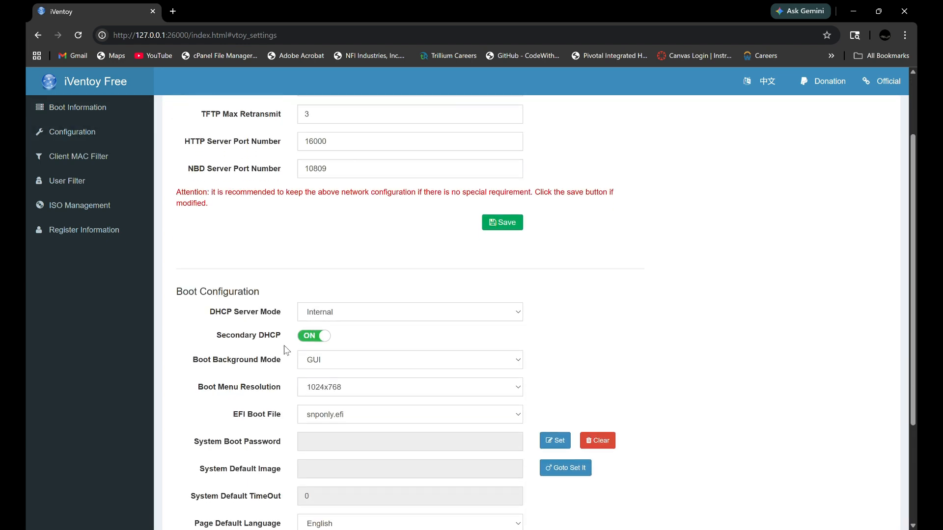
pyautogui.scroll(-2, 287, 351)
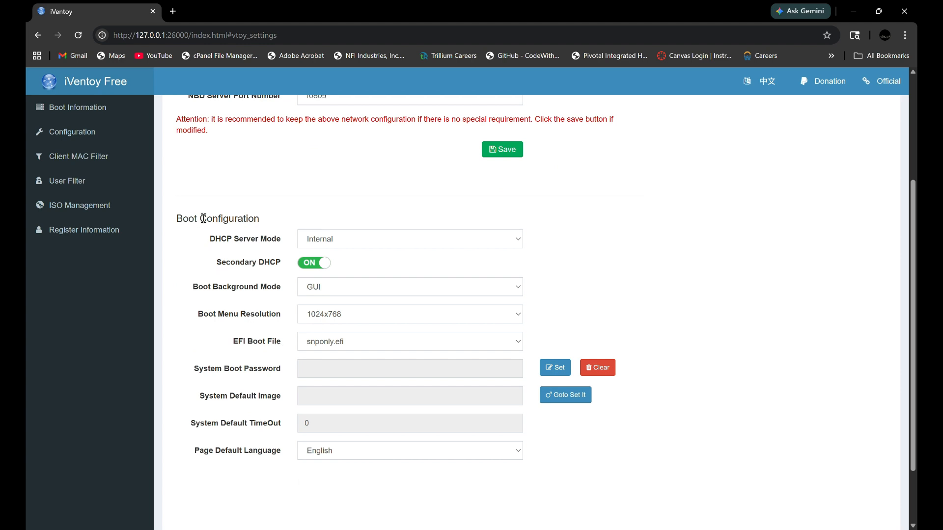
pyautogui.moveTo(183, 218); pyautogui.dragTo(260, 222)
pyautogui.moveTo(233, 341); pyautogui.dragTo(297, 344)
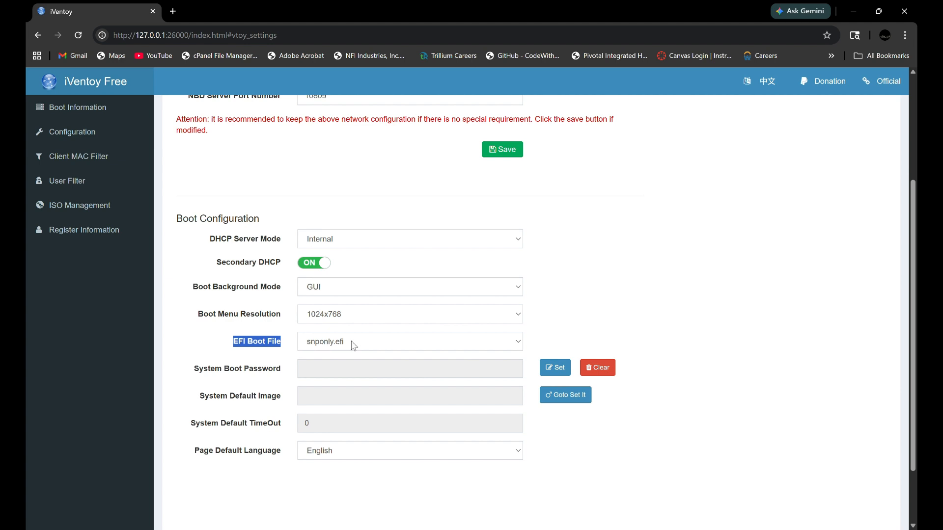
pyautogui.click(369, 345)
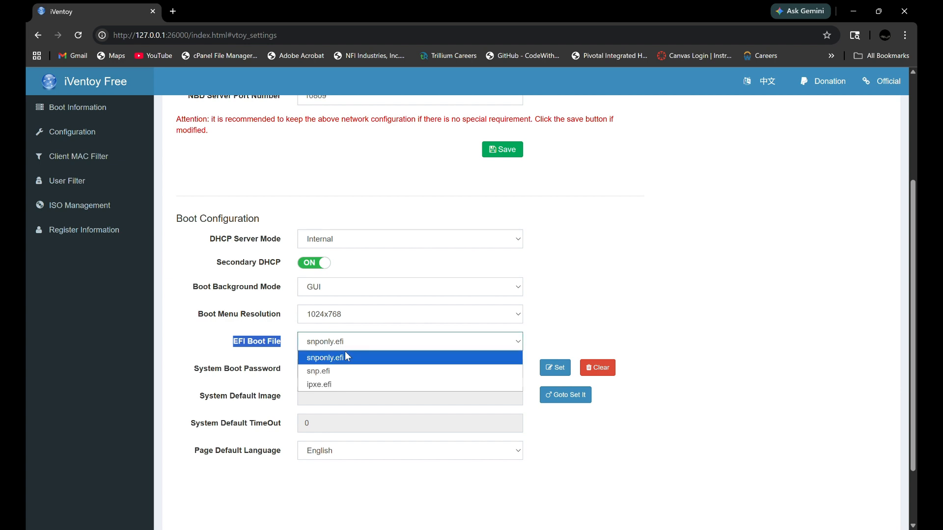
pyautogui.click(323, 386)
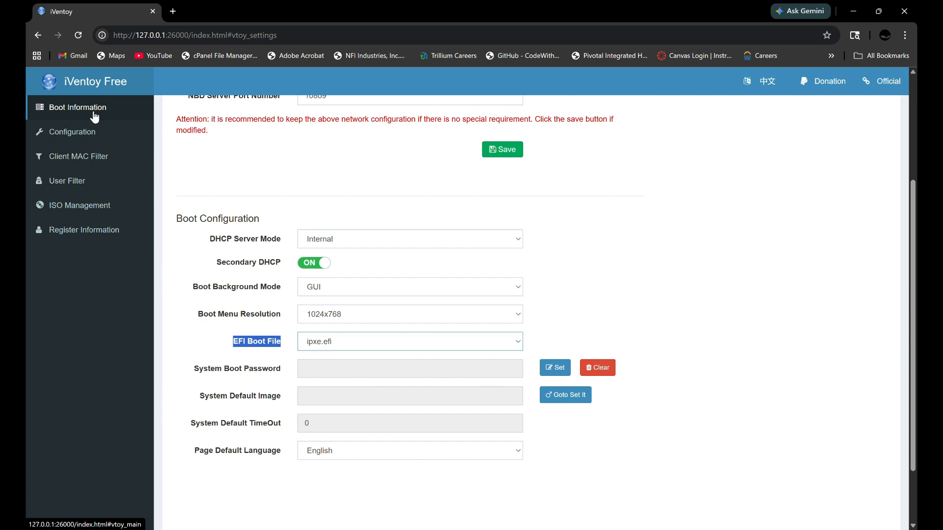
# Start the iVentoy PXE server on server IP 10.0.0.190, and start the PXE_Client virtual machine in VirtualBox.
pyautogui.click(94, 117)
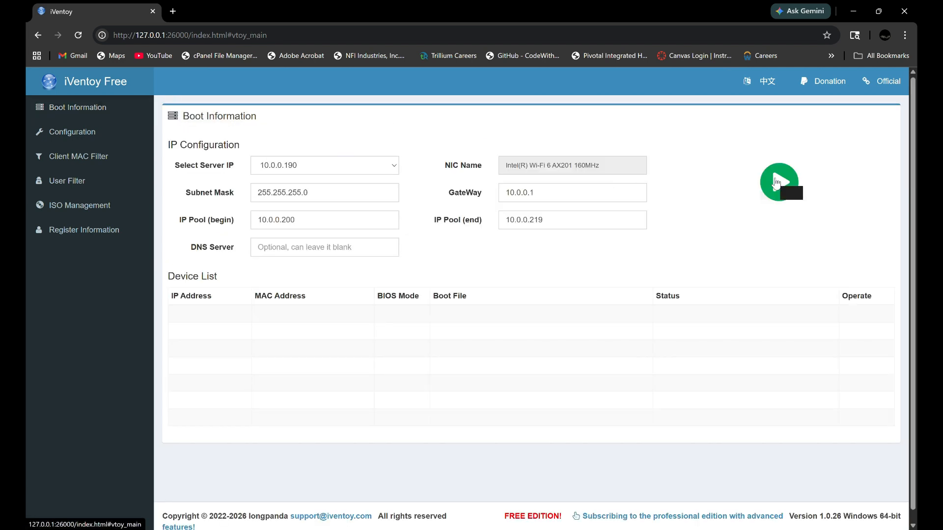
pyautogui.click(777, 183)
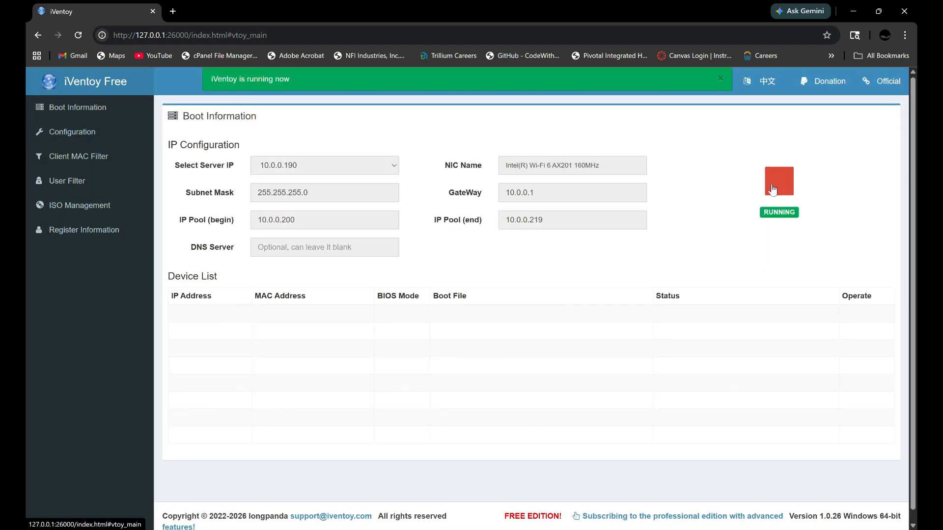
pyautogui.hotkey('alt', 'Tab')
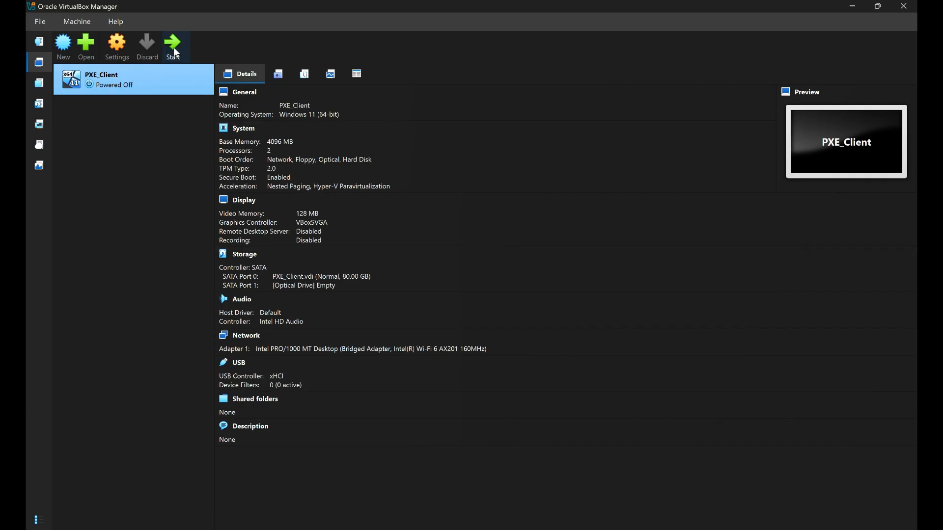
pyautogui.click(174, 50)
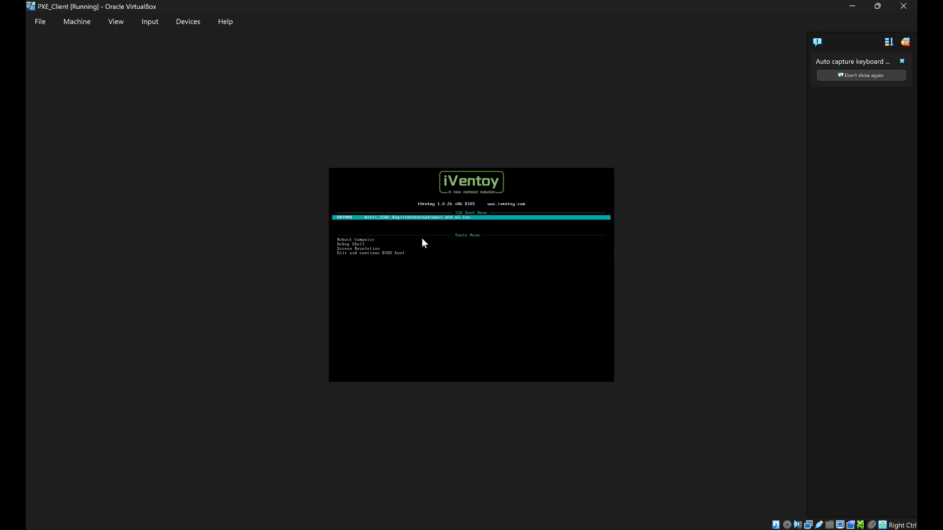
# Boot the Windows 11 EnglishInternational x64 ISO from the iVentoy menu and accept United Kingdom language and keyboard settings.
pyautogui.press('Return')
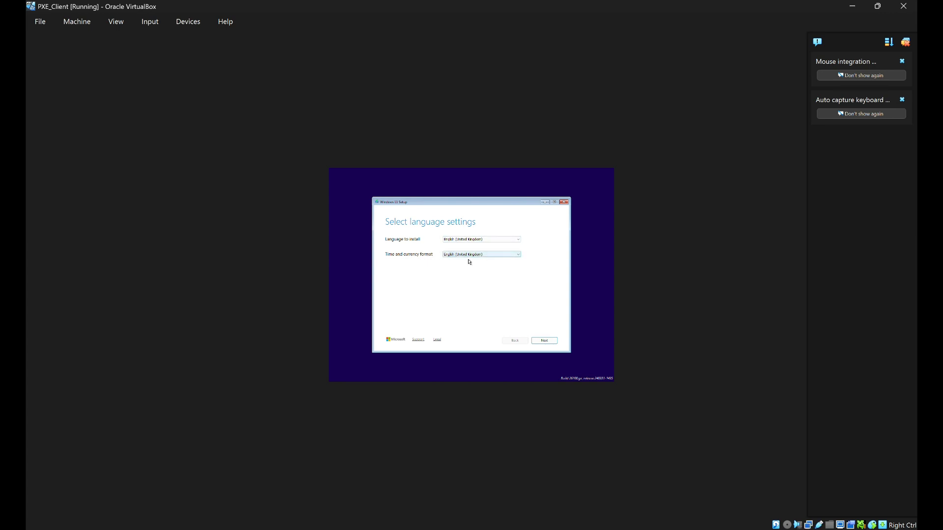
pyautogui.click(544, 343)
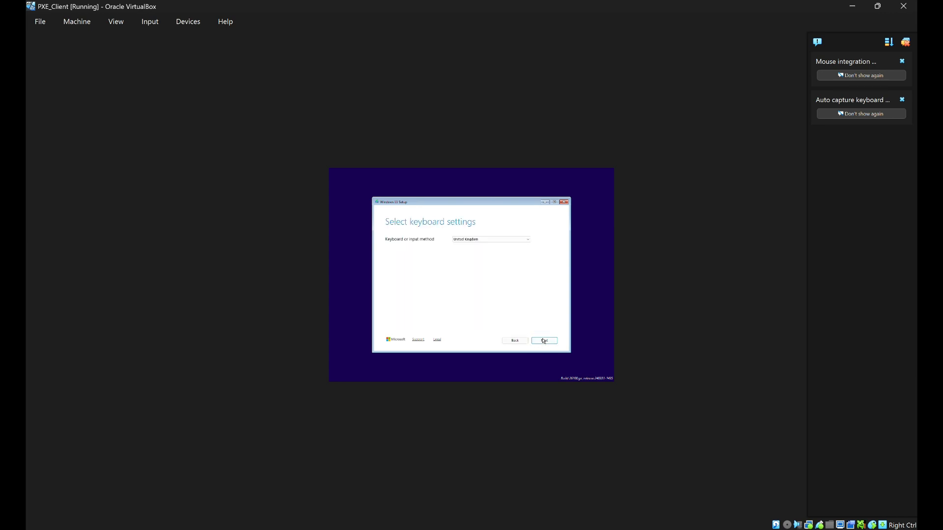
pyautogui.click(544, 340)
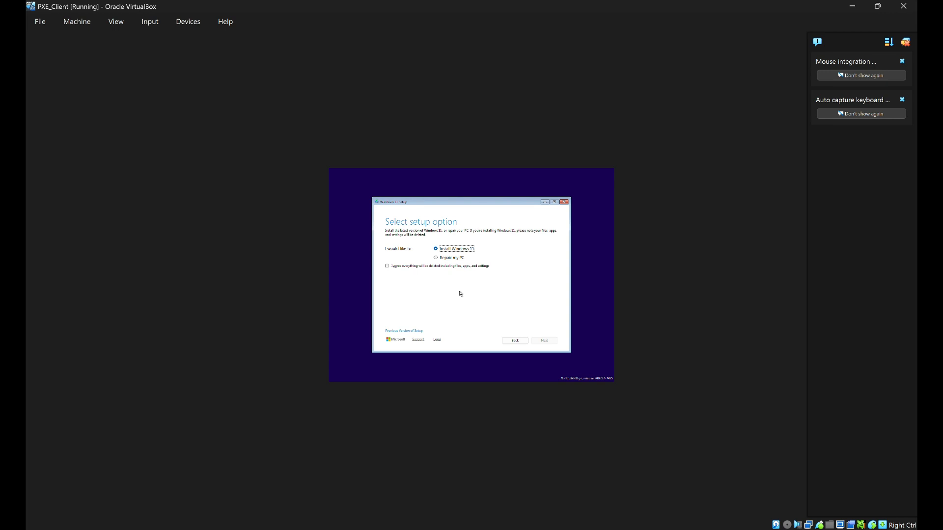
# Choose a clean Windows 11 install with deletion of everything agreed, without a product key, using the Windows 11 Home image.
pyautogui.click(387, 267)
pyautogui.click(544, 341)
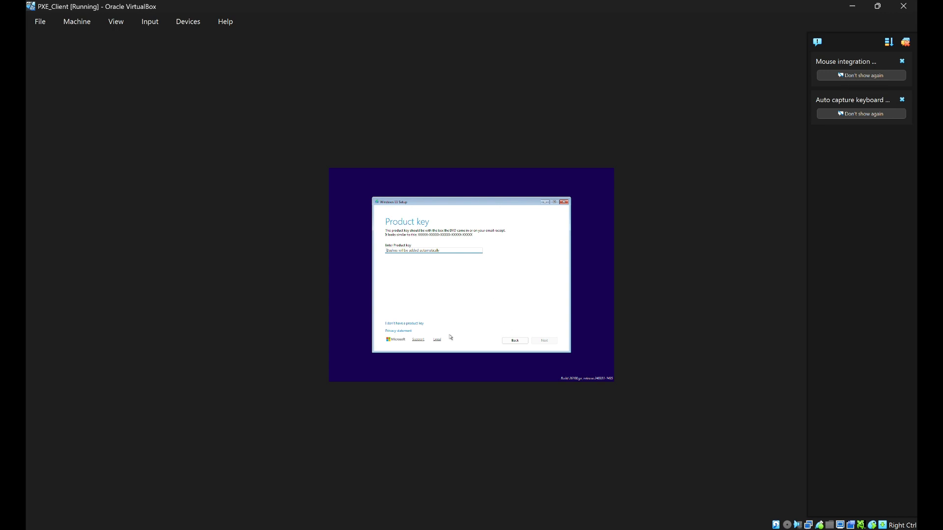
pyautogui.click(414, 325)
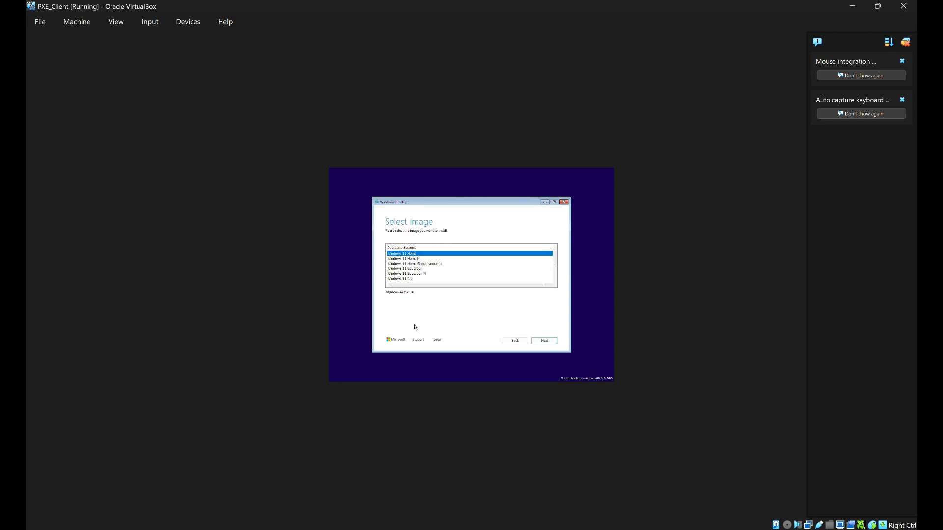
pyautogui.click(544, 341)
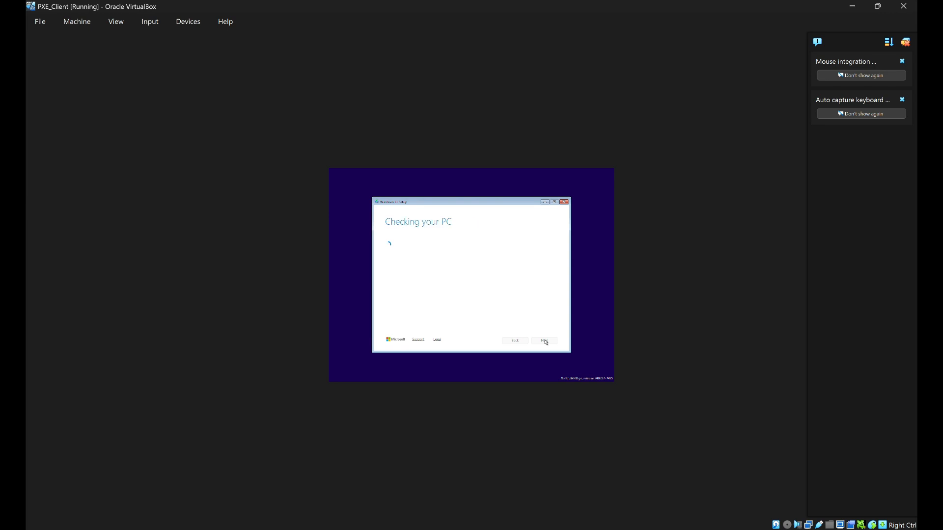
# Accept the licence terms and use Disk 0 Unallocated Space as the location to install Windows 11.
pyautogui.scroll(-20, 533, 303)
pyautogui.scroll(-6, 551, 344)
pyautogui.click(548, 342)
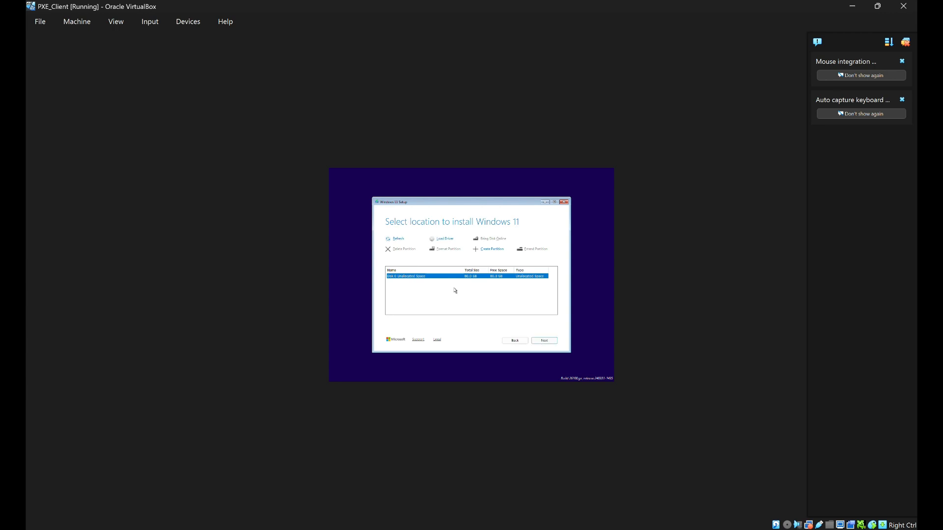
pyautogui.click(546, 341)
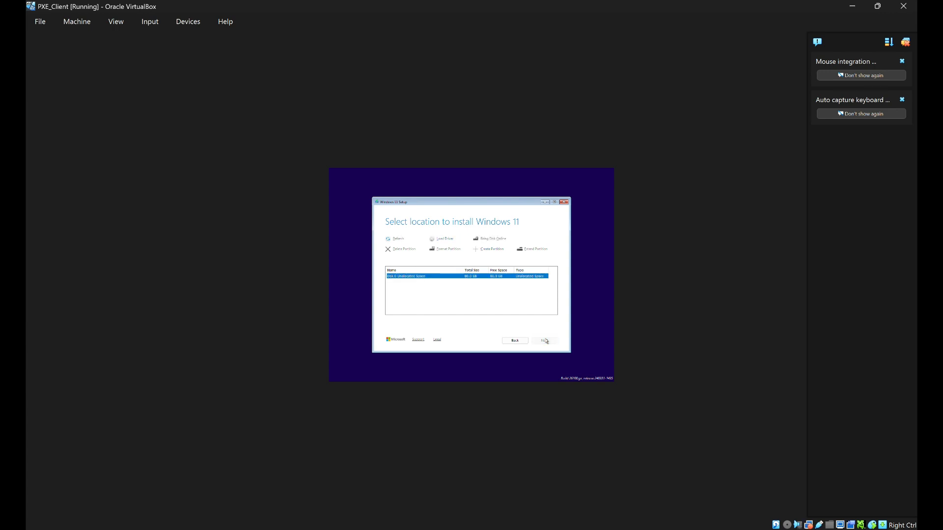